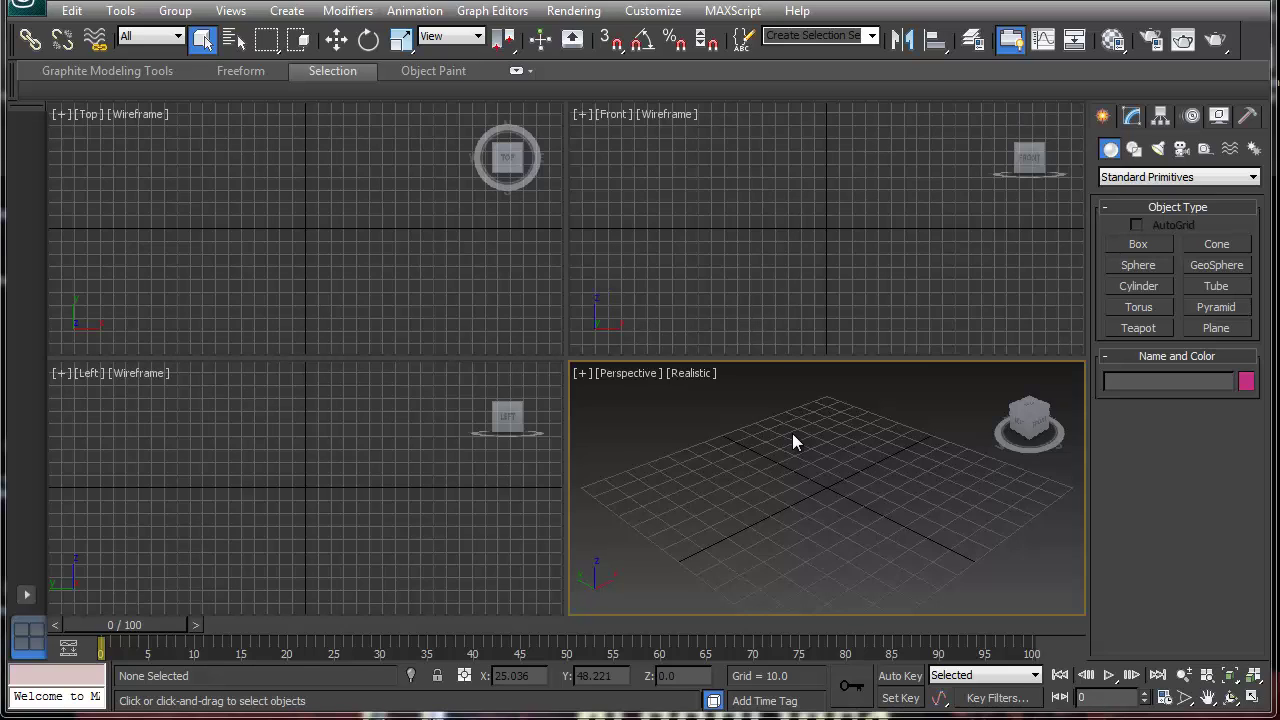
Create a cylinder in the Top viewport with a radius of about 7.7 and a height of about 55.4
left_click(1137, 265)
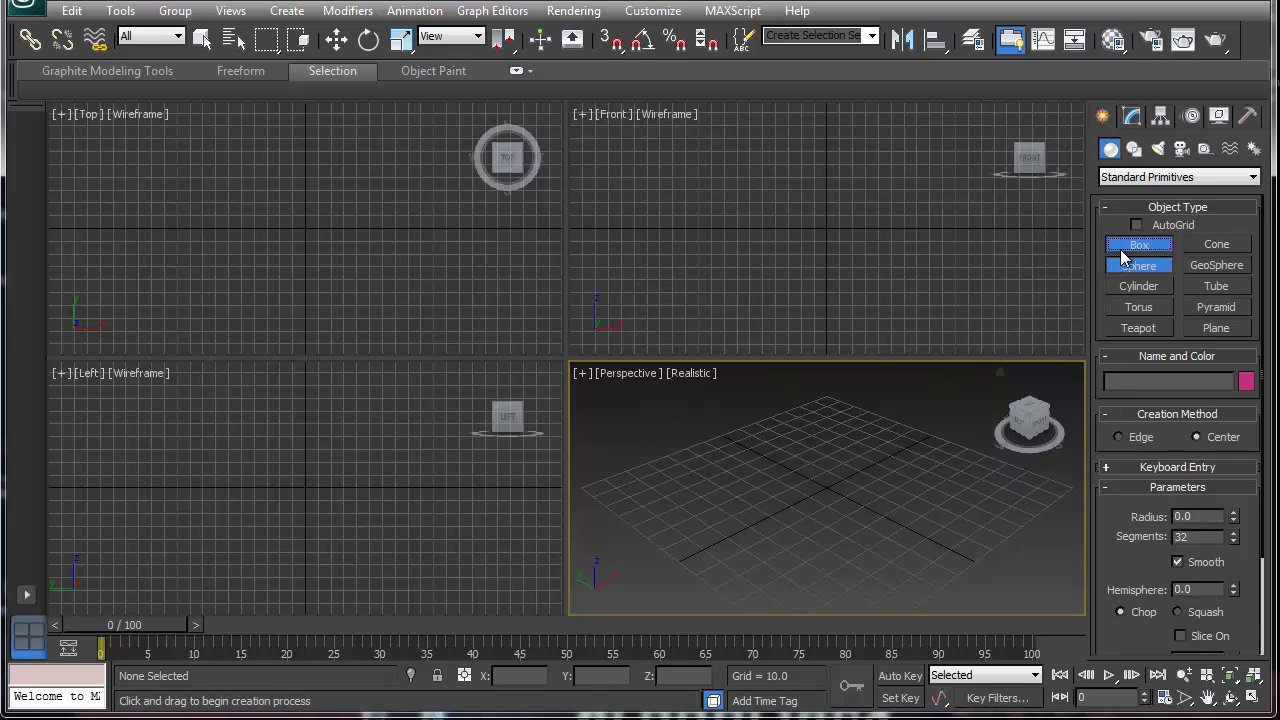
left_click(1122, 250)
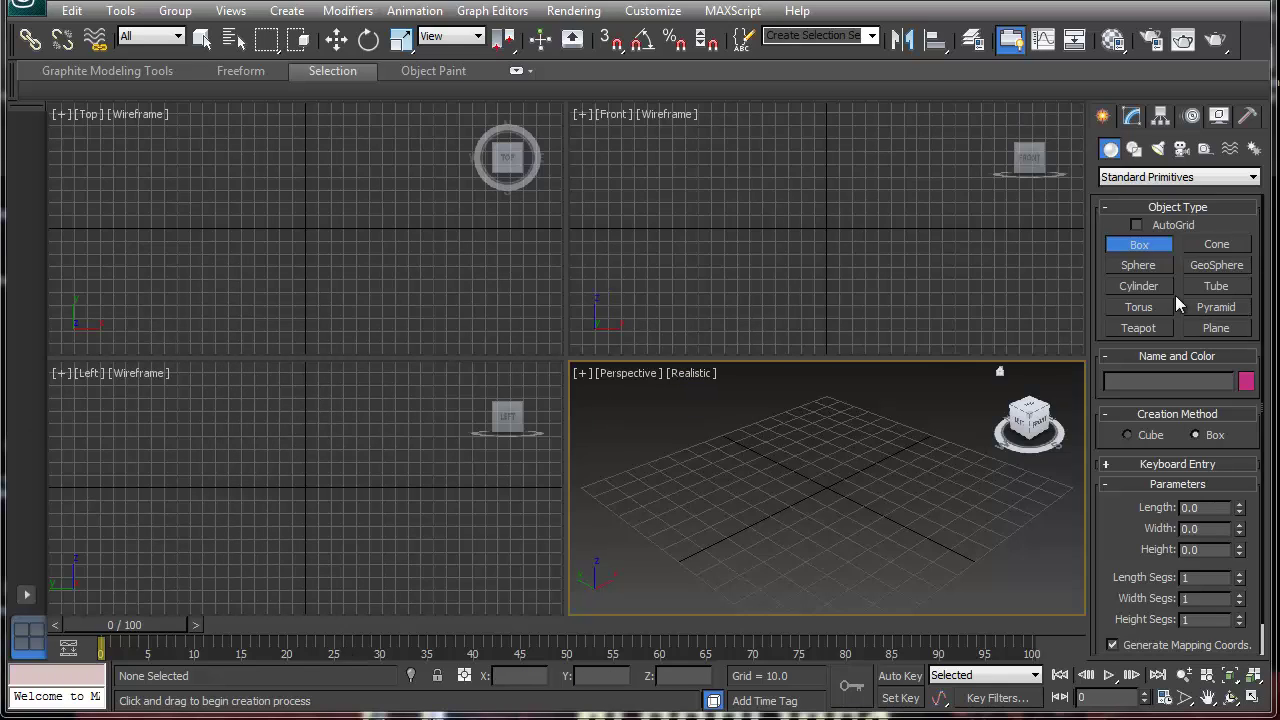
left_click(1138, 286)
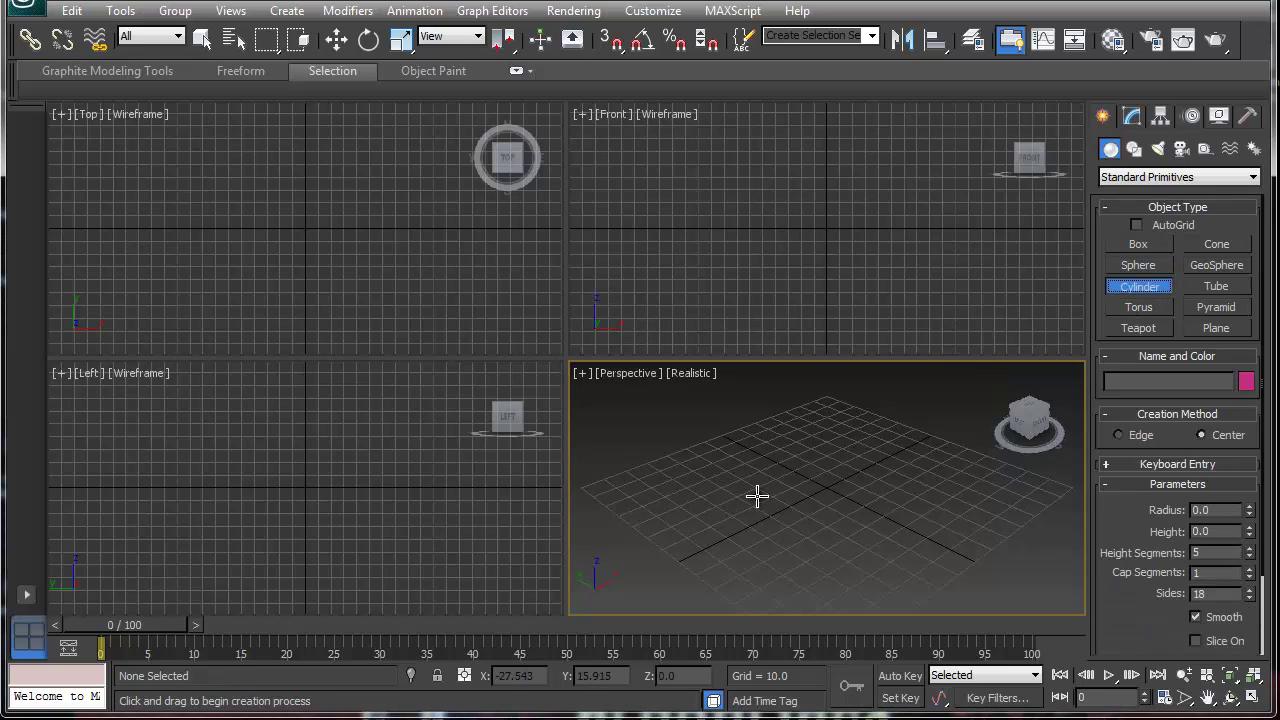
mouse_move(249, 283)
left_mouse_down()
mouse_move(255, 298)
mouse_move(249, 285)
left_mouse_up()
left_click(251, 223)
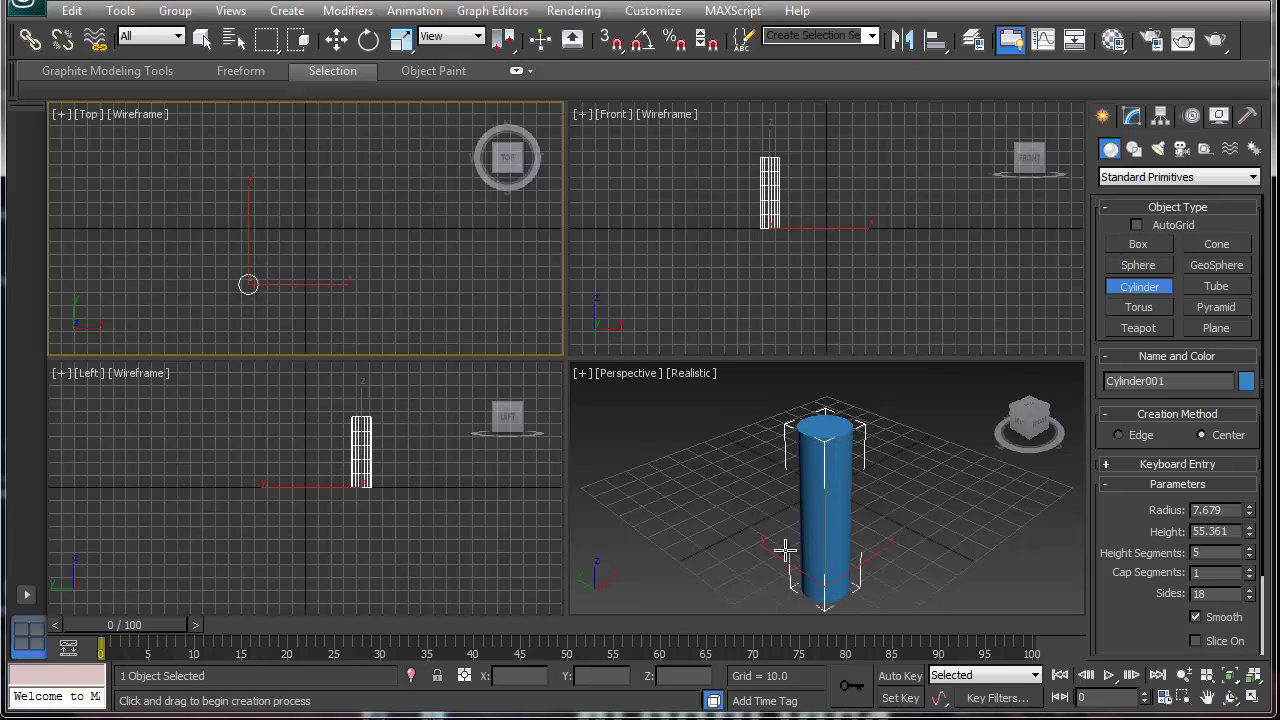
right_click(266, 323)
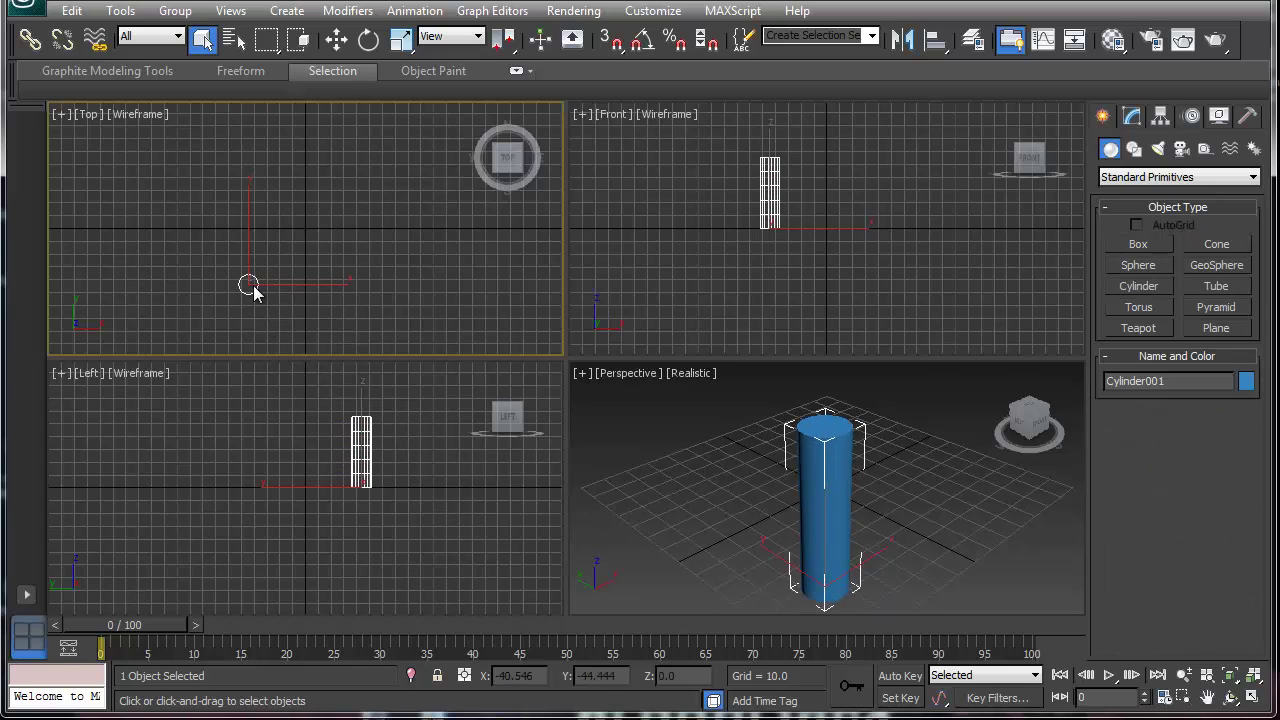
Clone the cylinder as a Copy and move the clone about 37.5 units sideways in the Left viewport
left_click(336, 39)
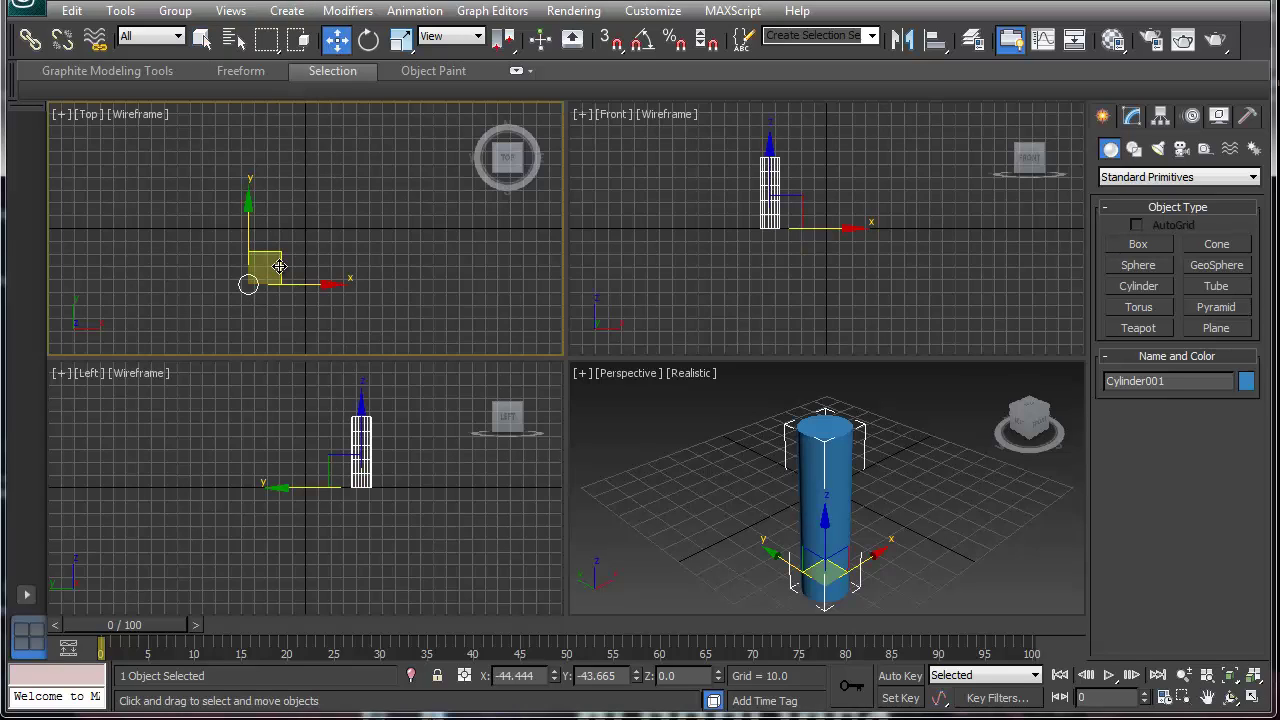
left_click(80, 12)
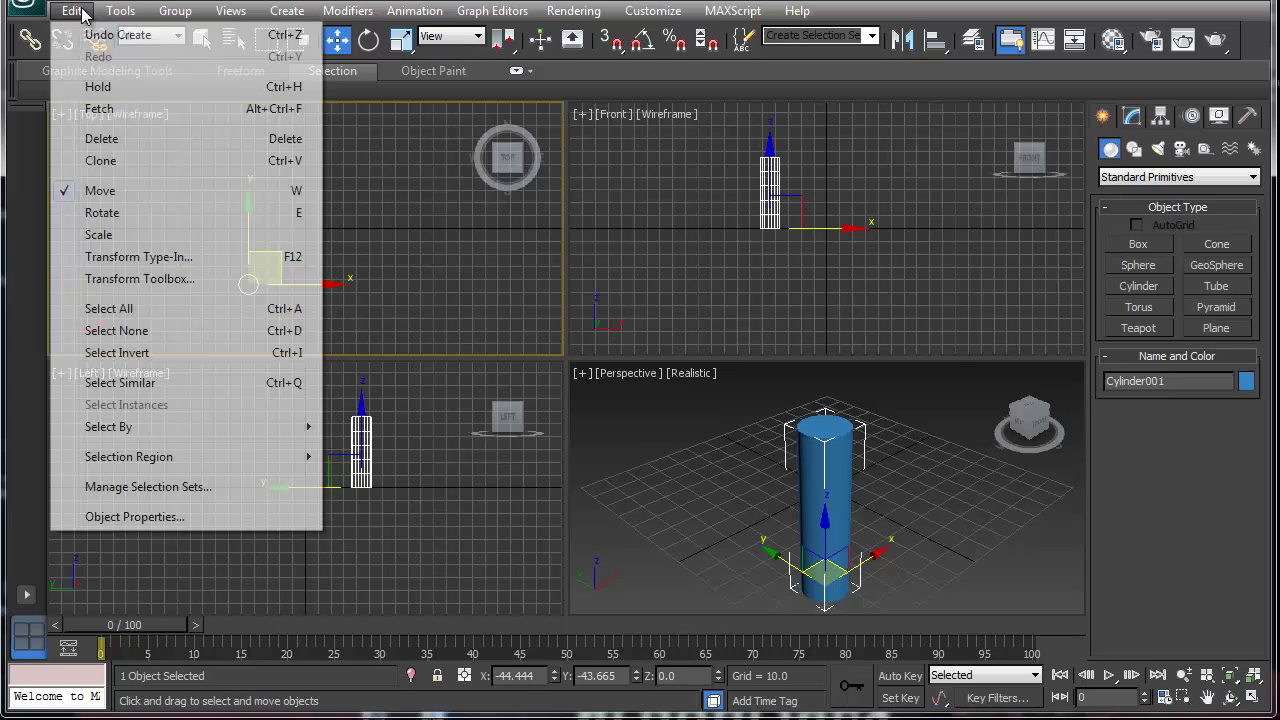
left_click(120, 161)
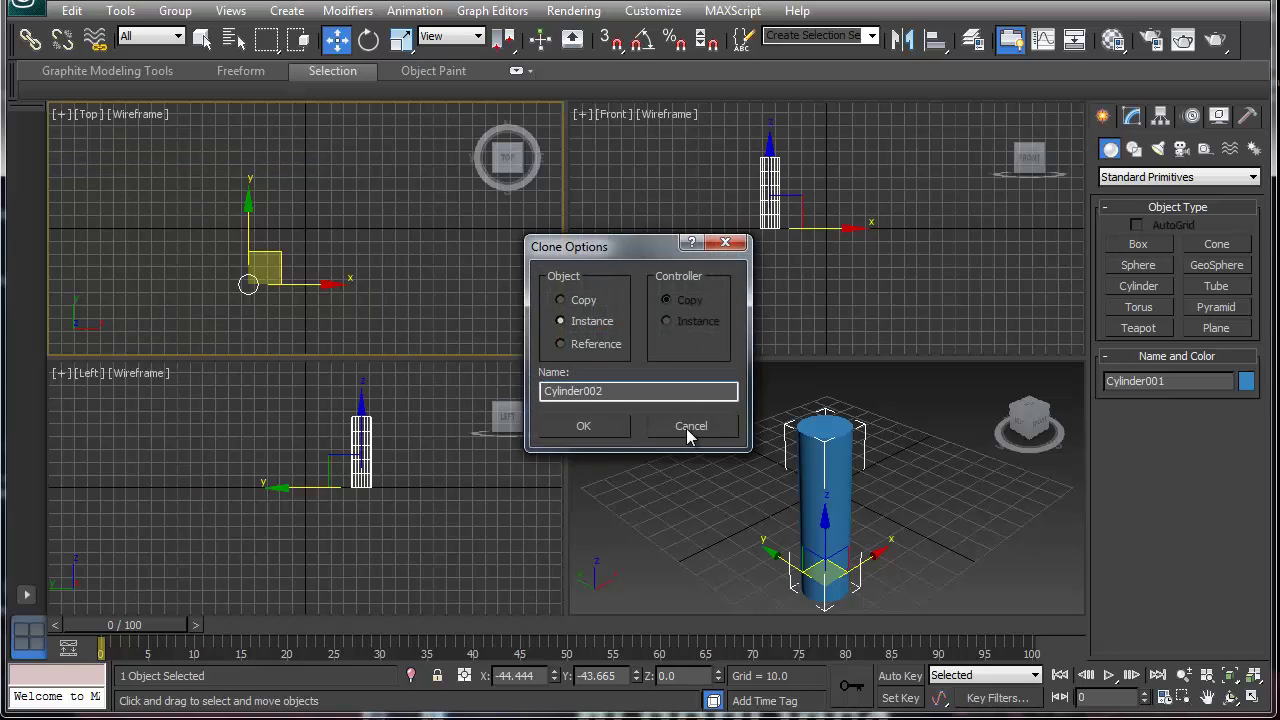
left_click(561, 301)
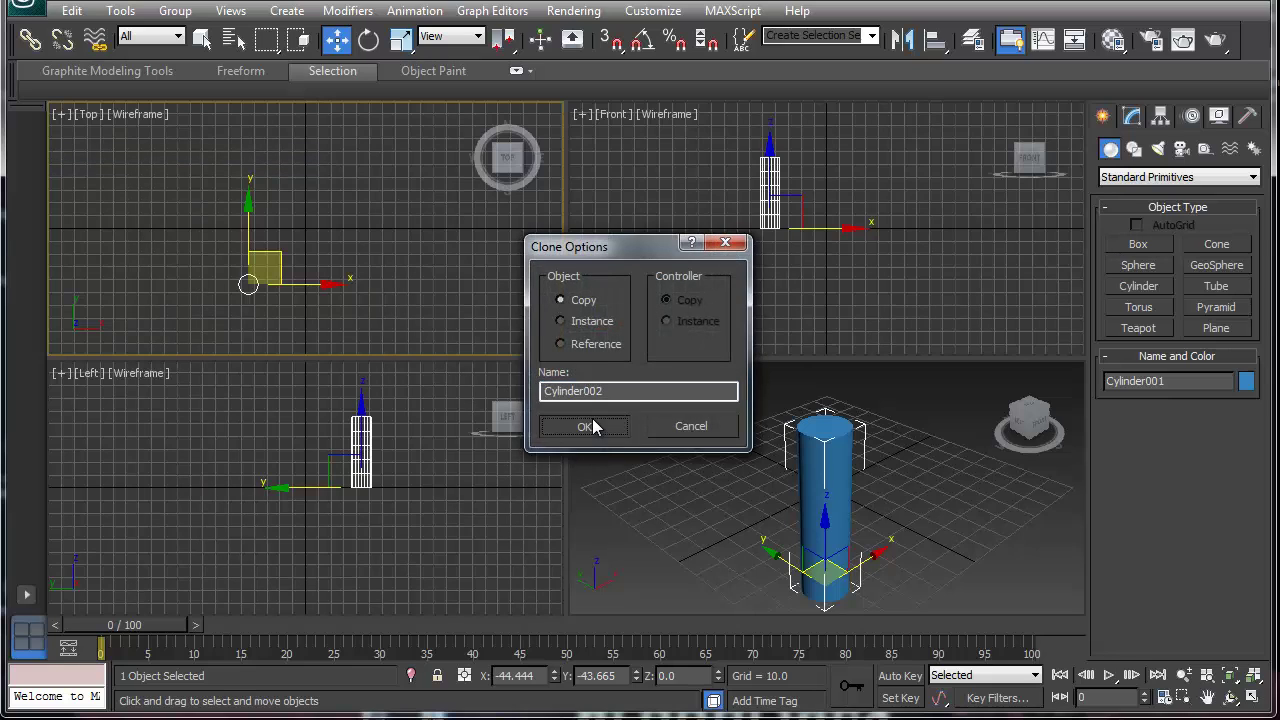
left_click(592, 422)
right_click(305, 488)
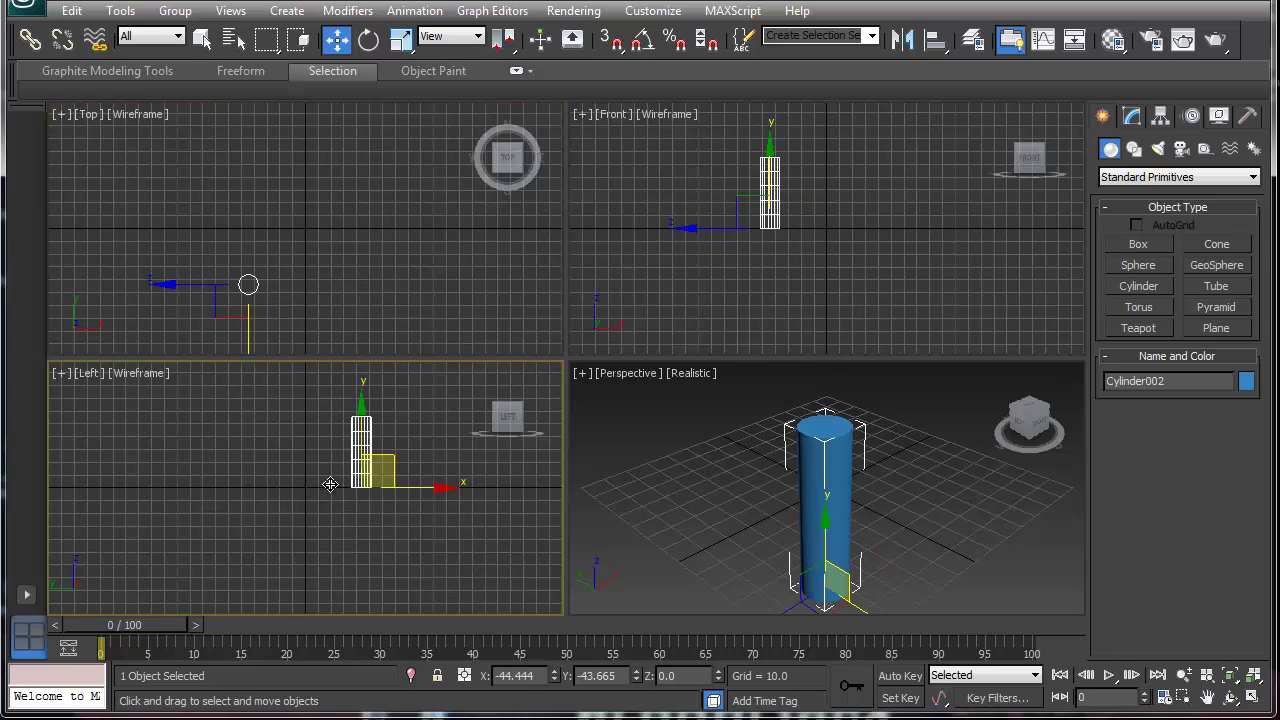
left_click_drag(418, 488, 368, 488)
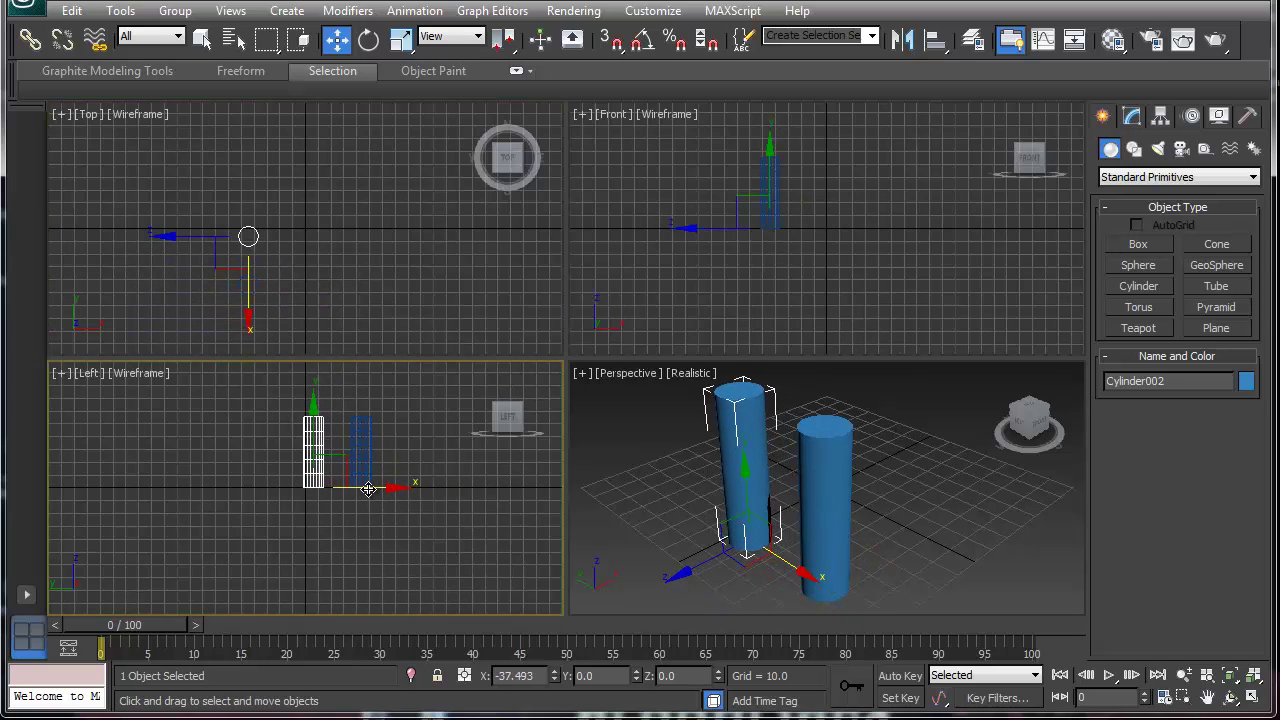
Hide the grid in the Top, Left and Front viewports and make the Perspective viewport active
right_click(220, 258)
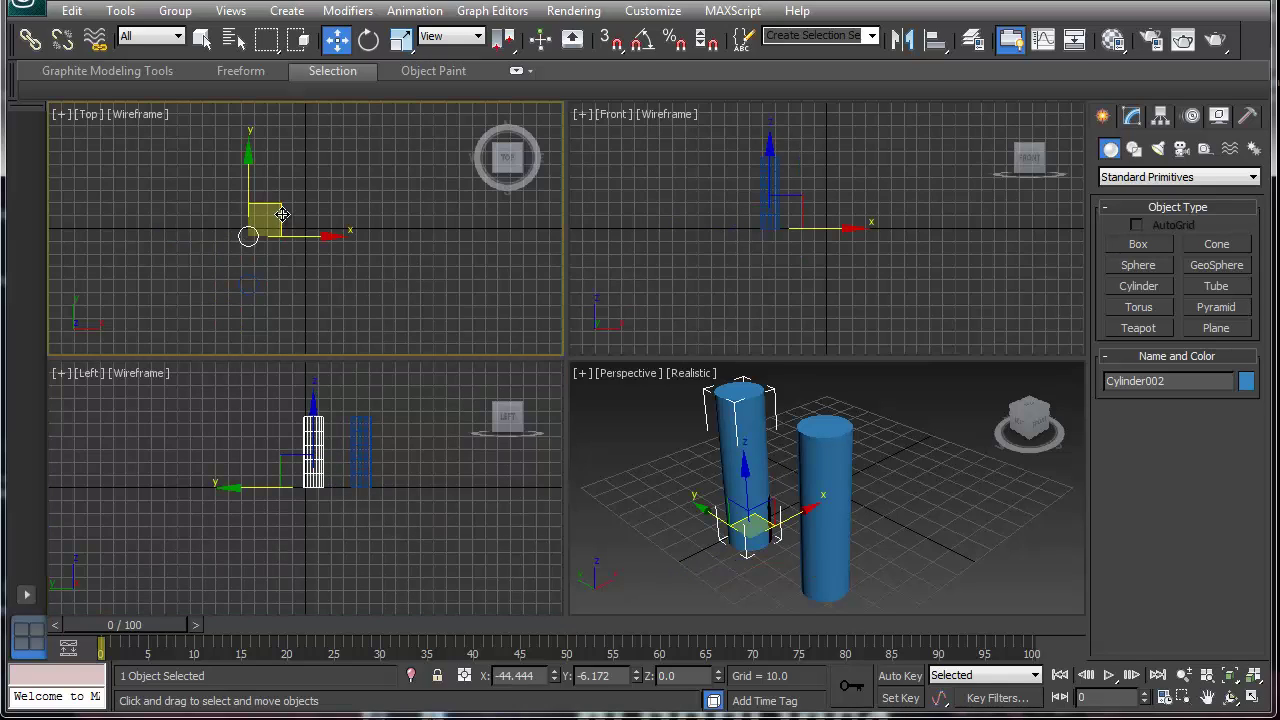
key("g")
right_click(450, 540)
key("g")
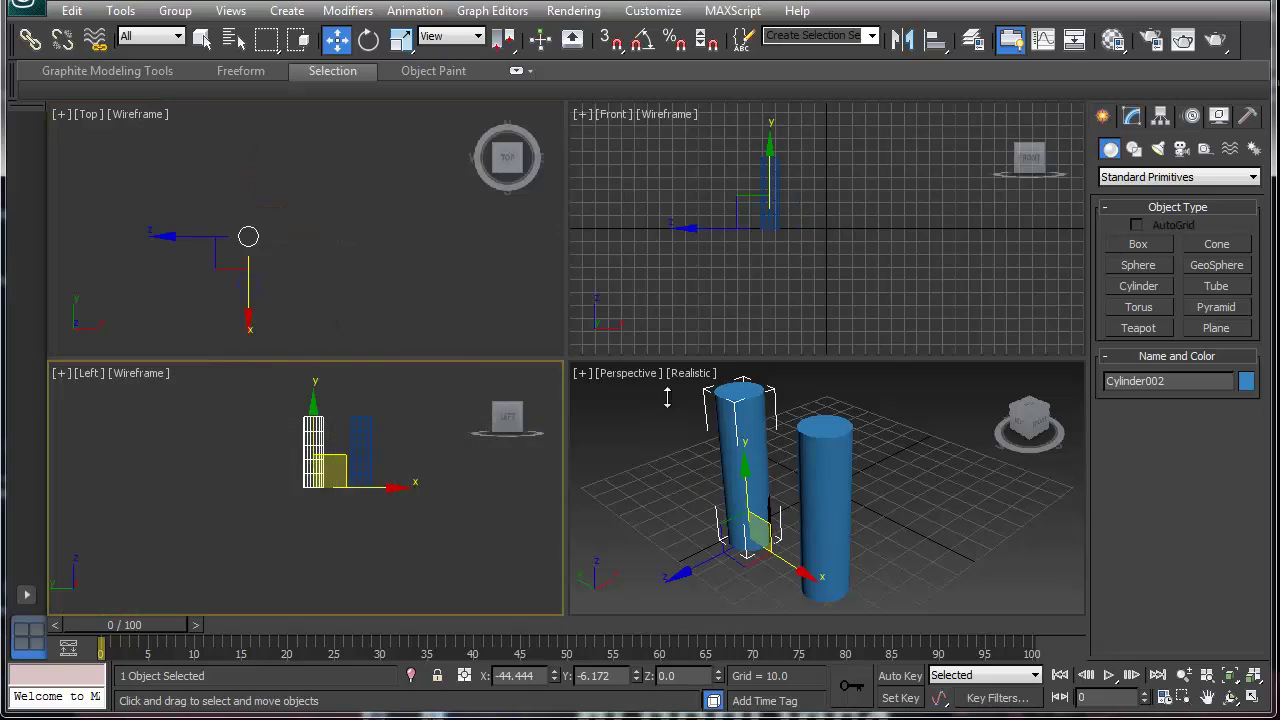
right_click(867, 341)
key("g")
right_click(869, 467)
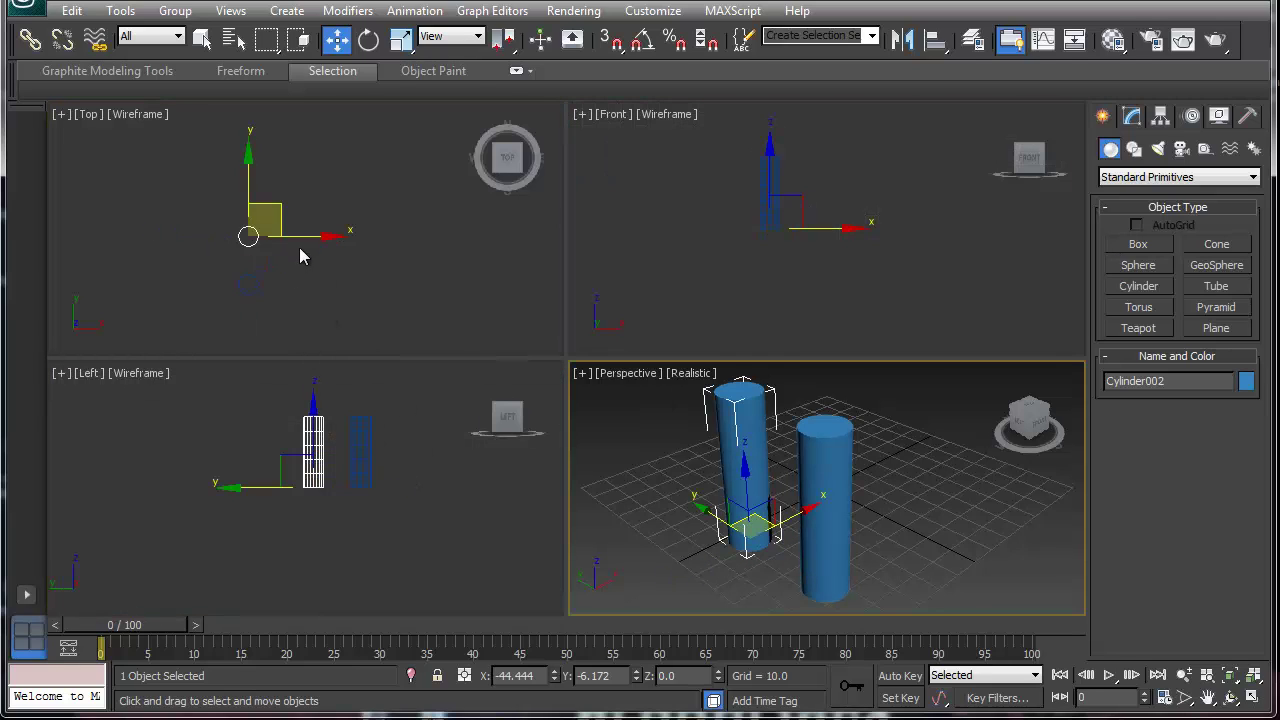
Shift the cloned cylinder to about X -45.1, Y -13.1, then delete it and undo the deletion
mouse_move(291, 220)
left_mouse_down()
mouse_move(283, 212)
mouse_move(282, 224)
left_mouse_up()
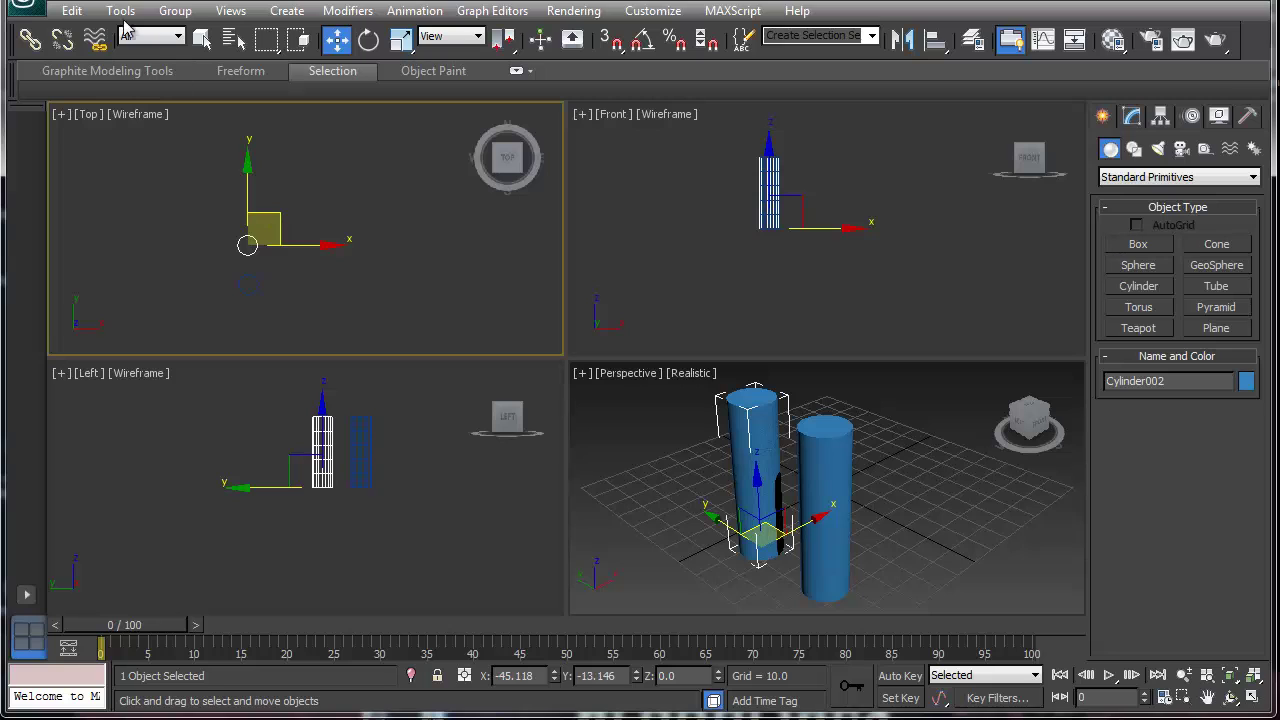
left_click(72, 10)
left_click(150, 141)
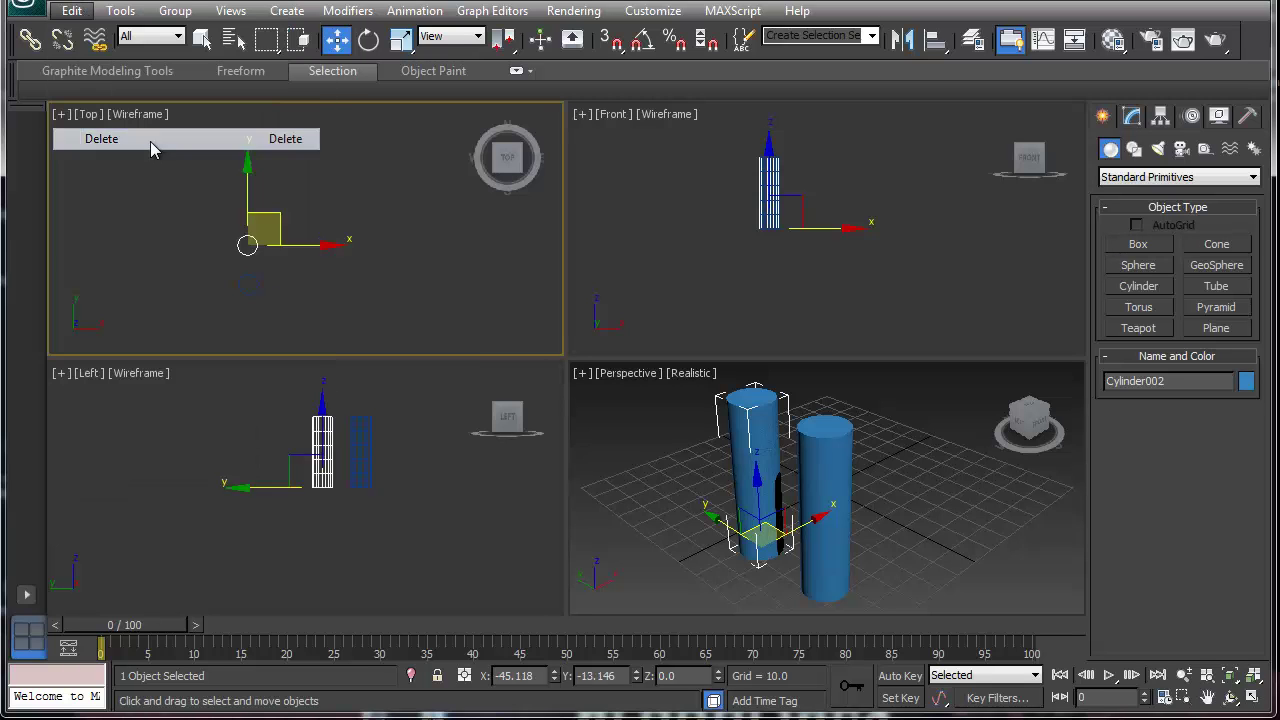
key("ctrl+z")
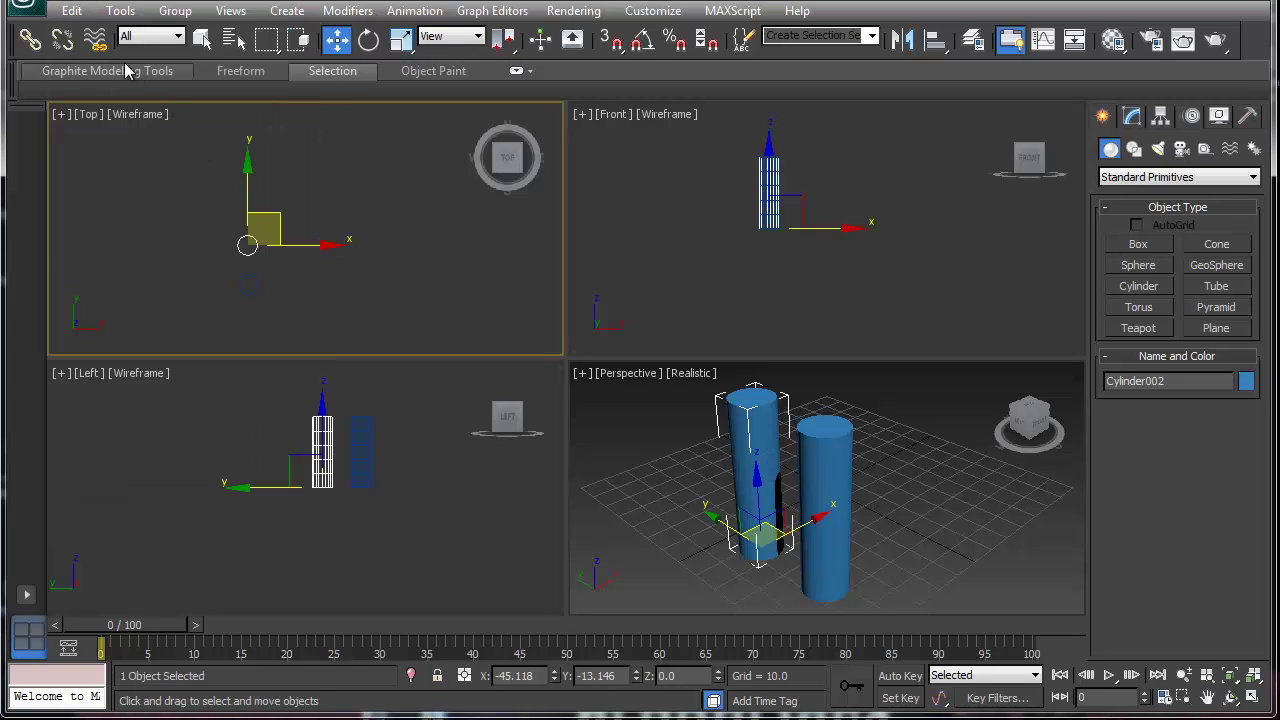
Clone the second cylinder as a Copy and move the new one to about X -45, Y 22.8 in the Top viewport
left_click(72, 10)
left_click(143, 163)
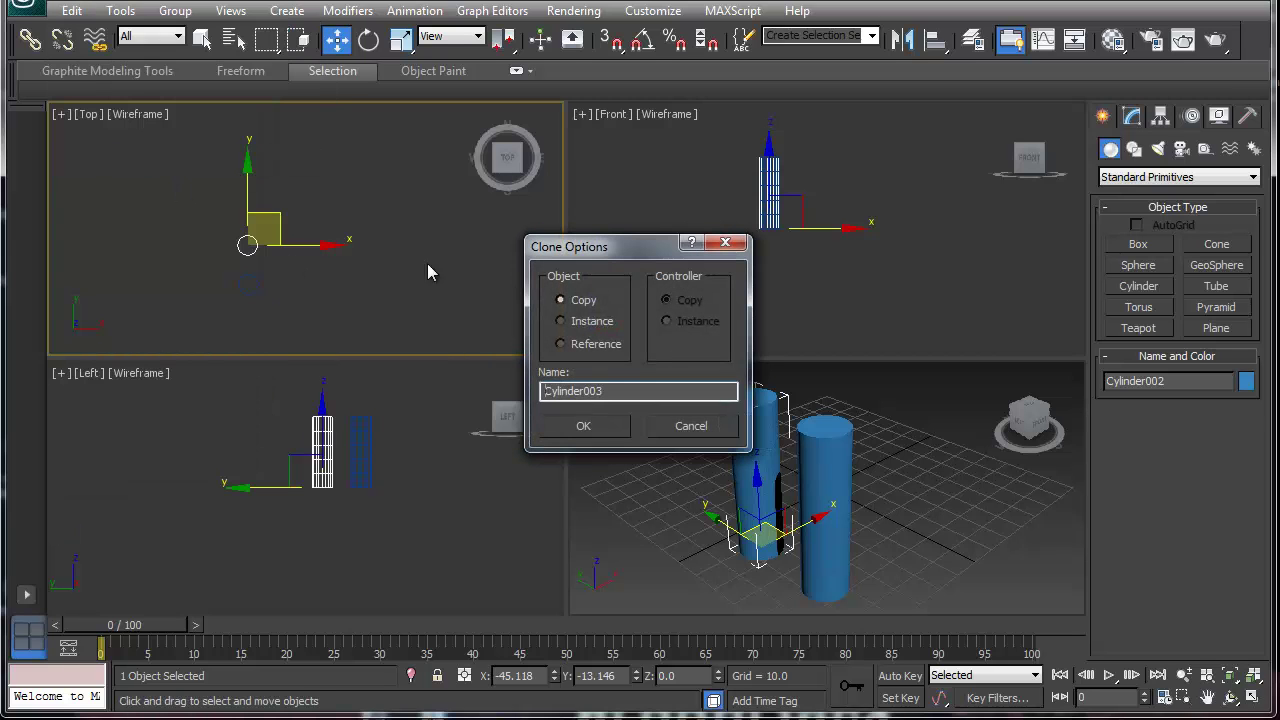
left_click(583, 427)
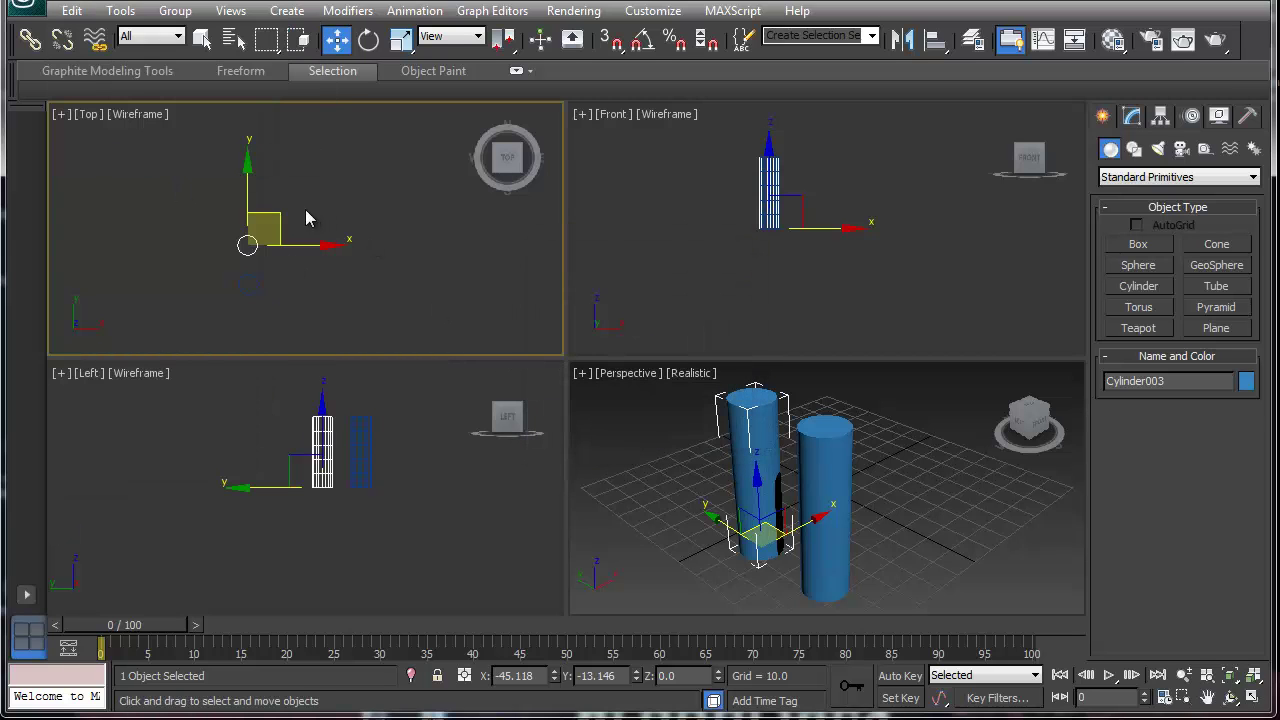
left_click_drag(281, 223, 281, 177)
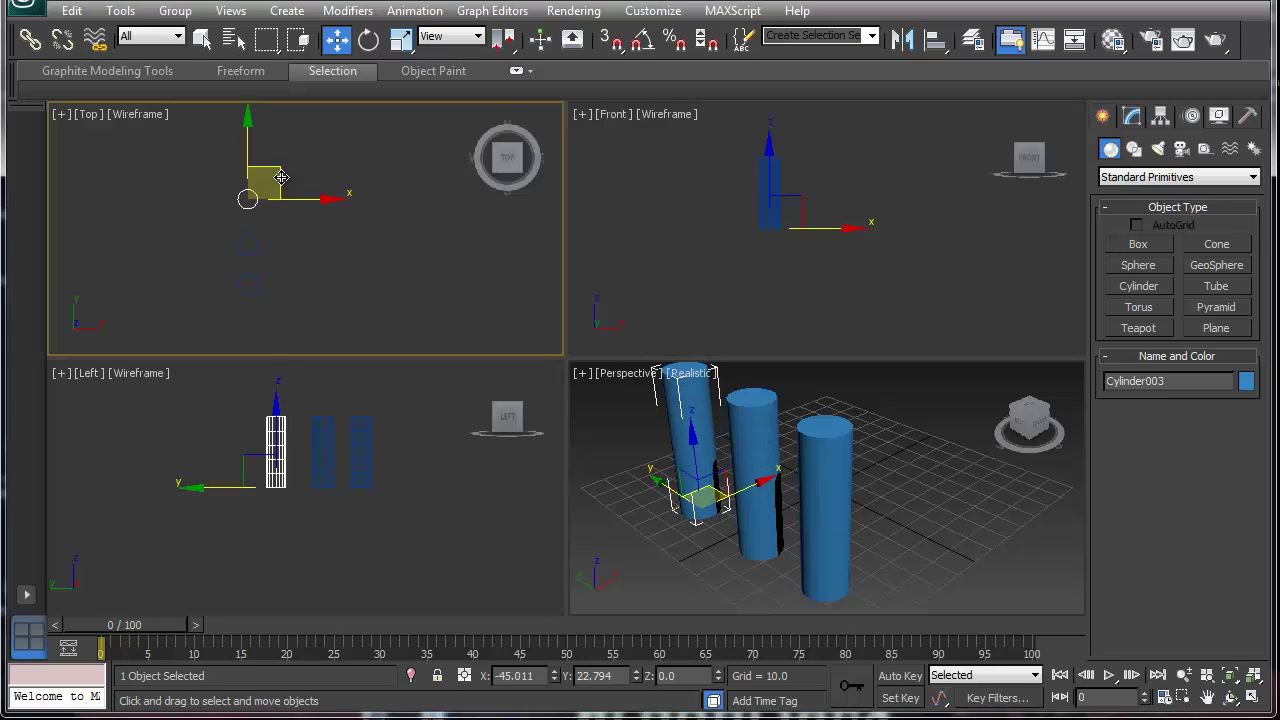
Move the middle cylinder slightly out of line in the Top viewport, to about X -40.3, Y -10.7
left_click(256, 243)
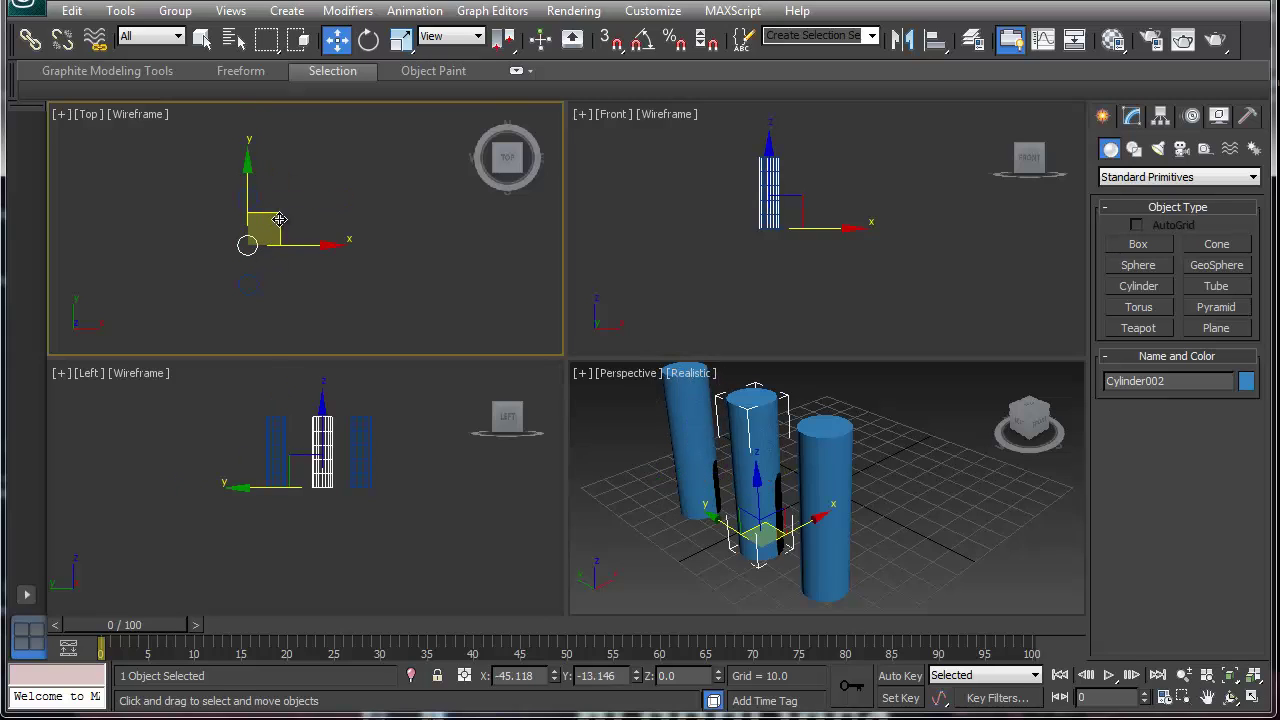
left_click_drag(280, 219, 286, 217)
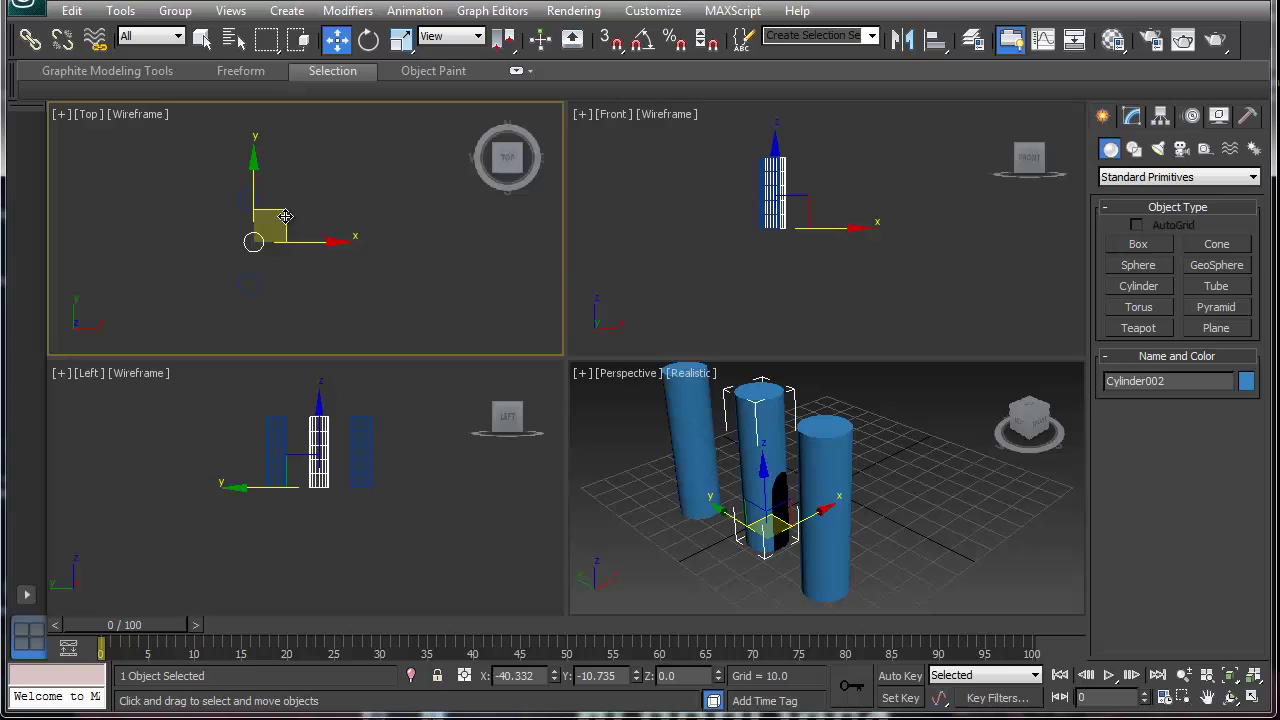
left_click(318, 312)
Start aligning the original cylinder to the middle one and turn off the Y Position alignment
left_click(264, 280)
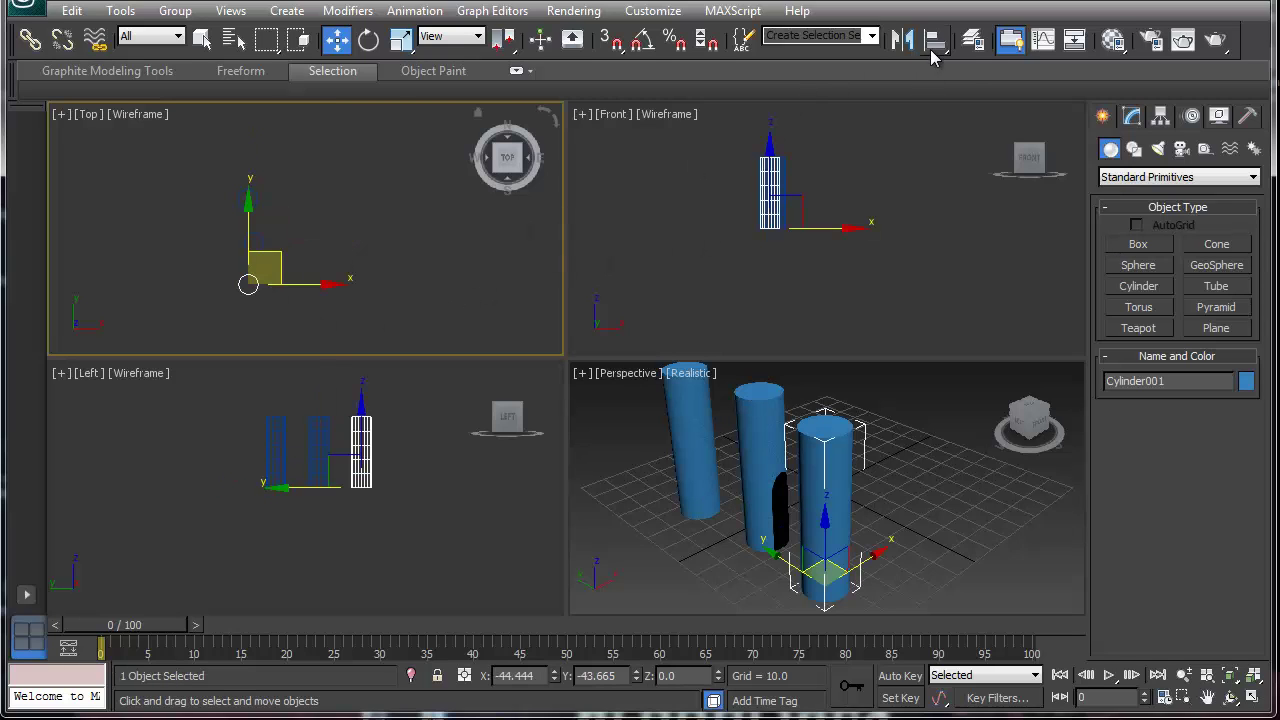
left_click(934, 39)
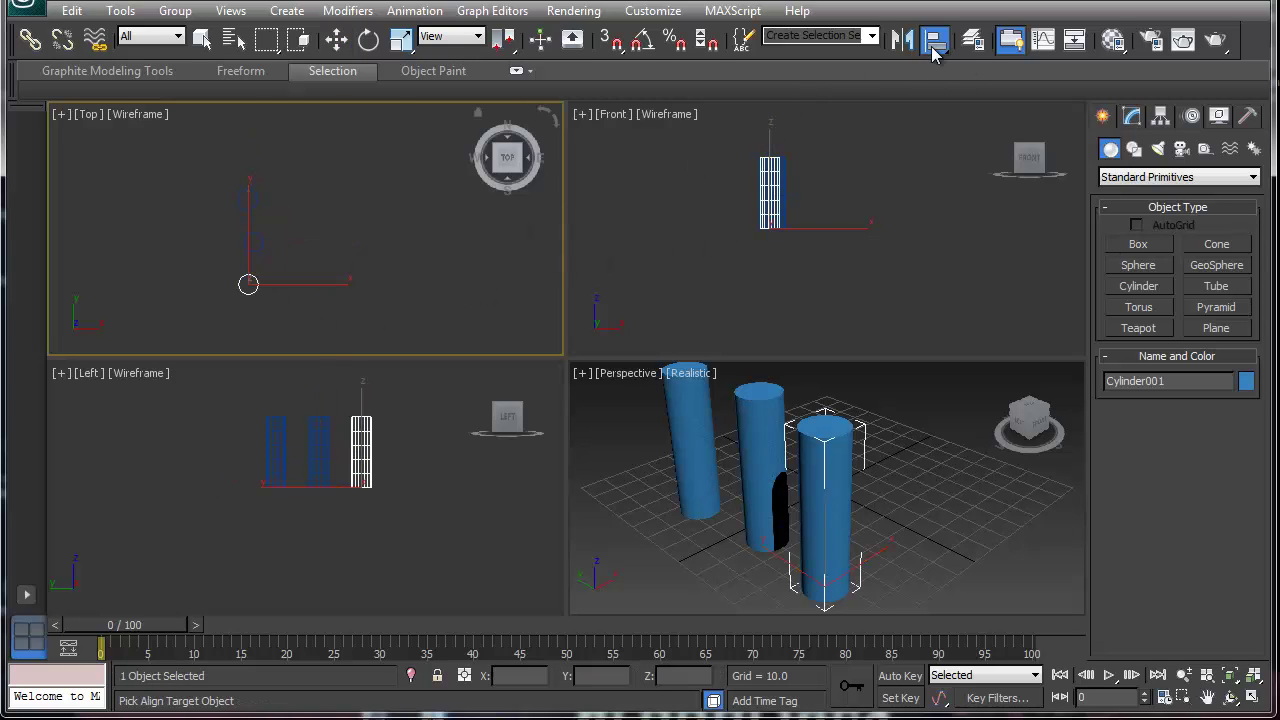
left_click(261, 243)
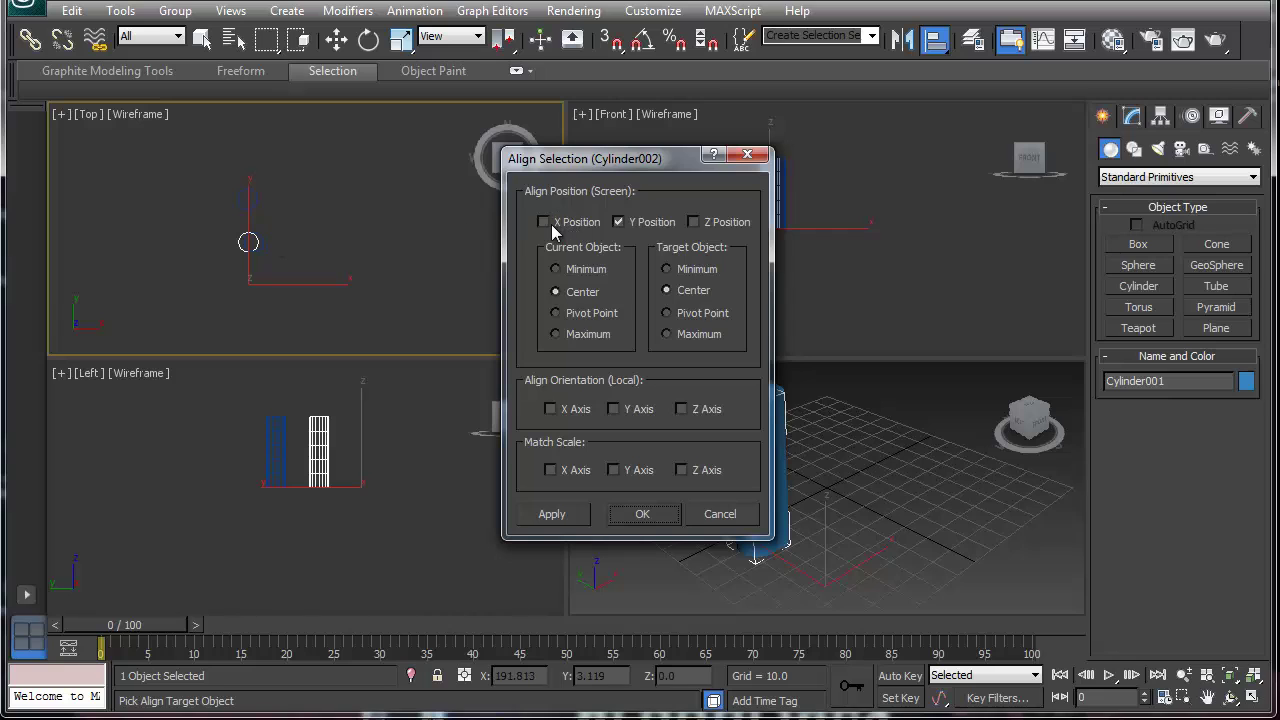
left_click_drag(655, 155, 433, 185)
left_click(476, 236)
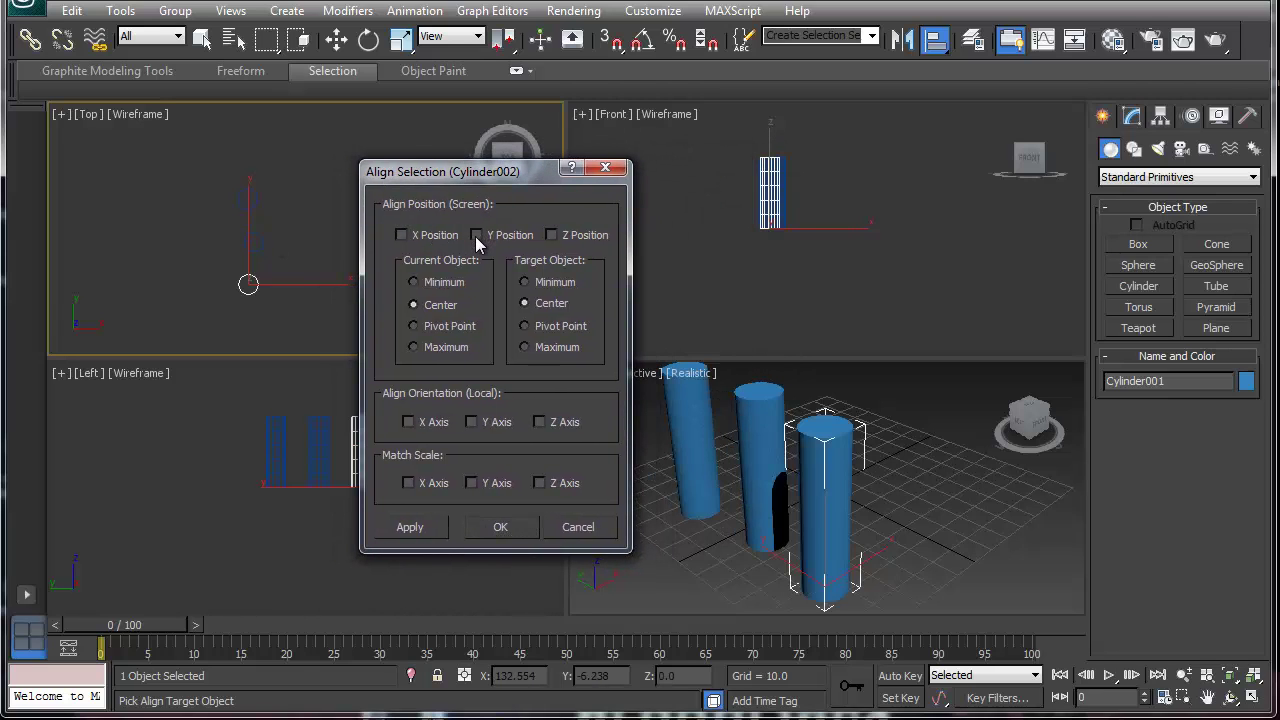
Try the X, Y and Z Position alignments in turn with Center to Center, then accept with all three turned off
left_click(401, 235)
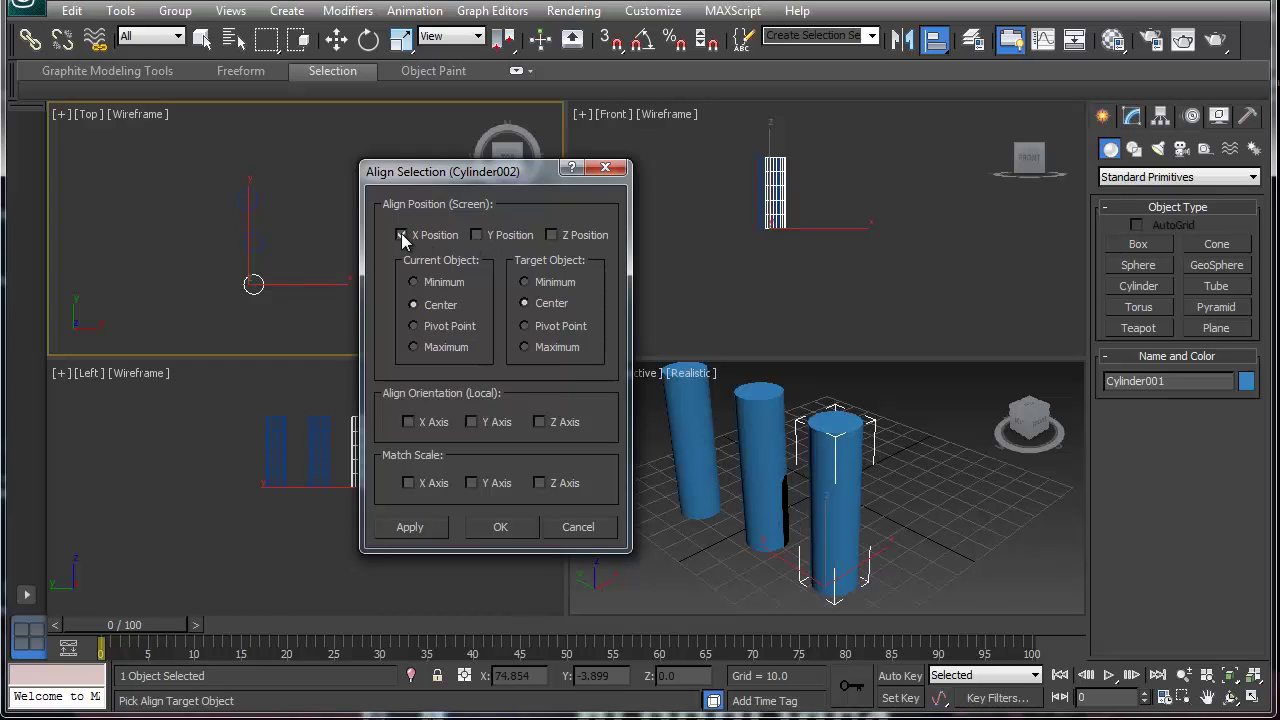
left_click(401, 235)
left_click(401, 235)
left_click(401, 235)
left_click(476, 235)
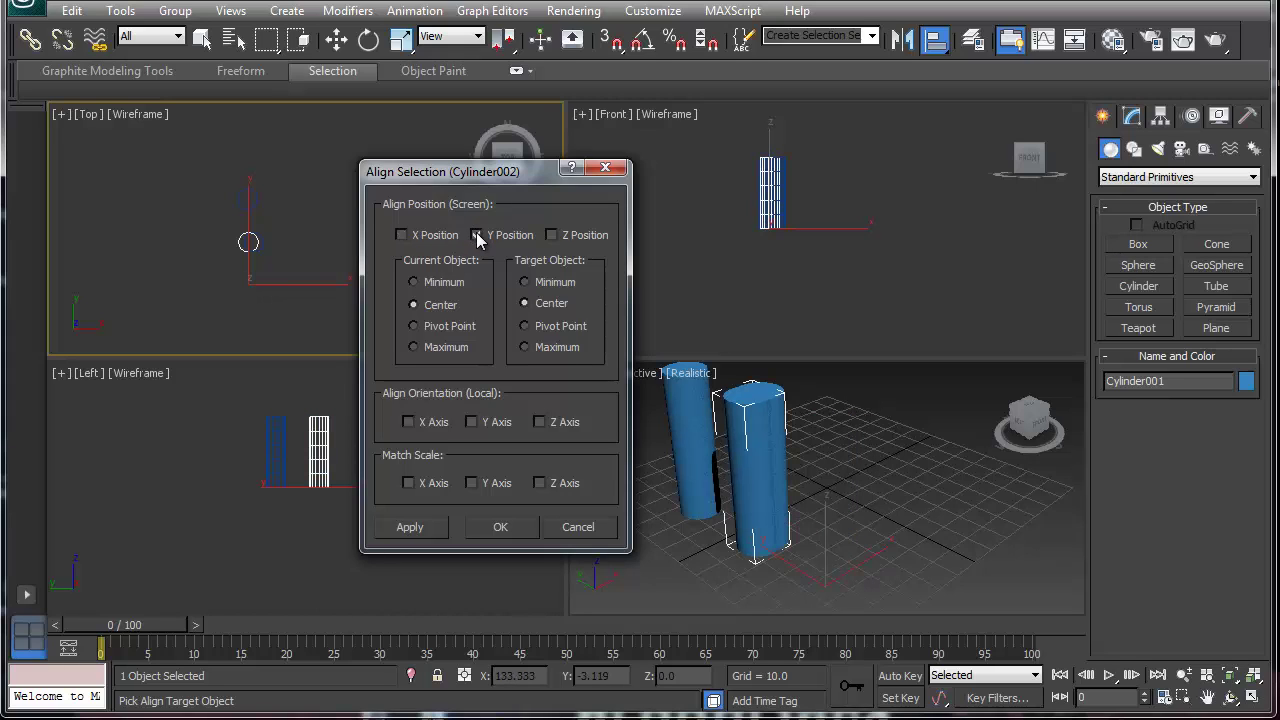
left_click(476, 235)
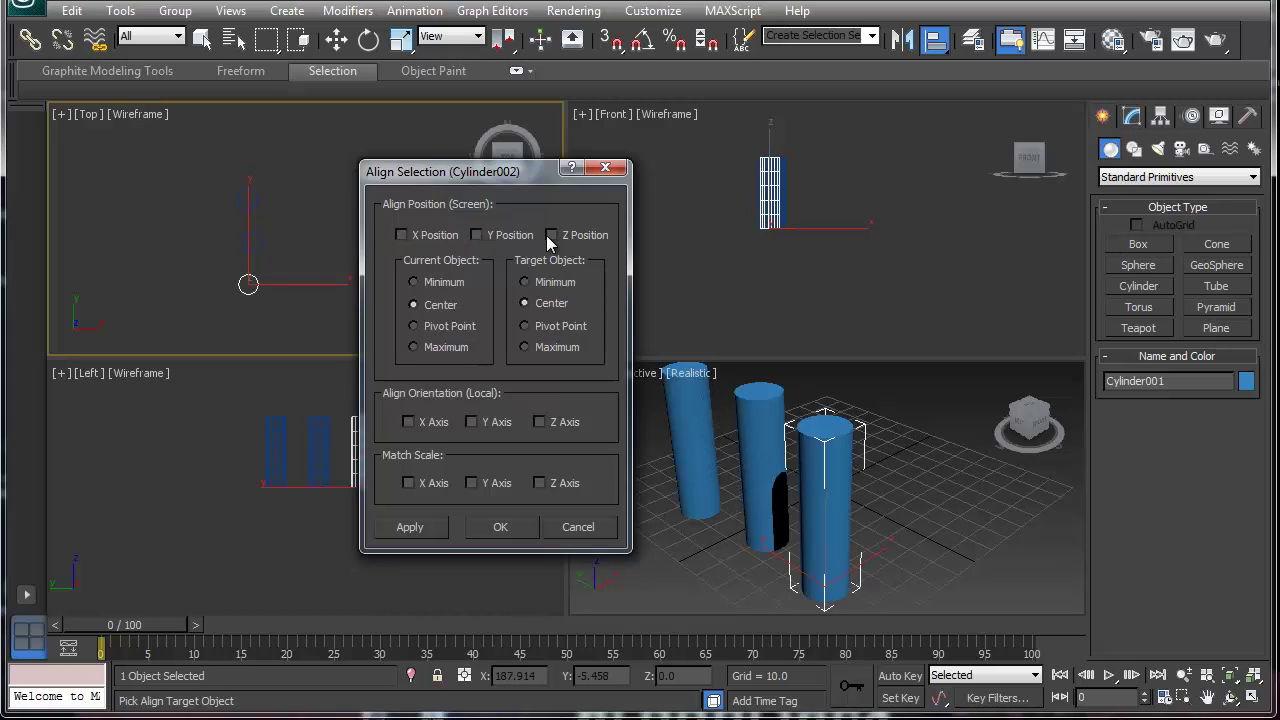
left_click(551, 235)
left_click(551, 236)
left_click(502, 528)
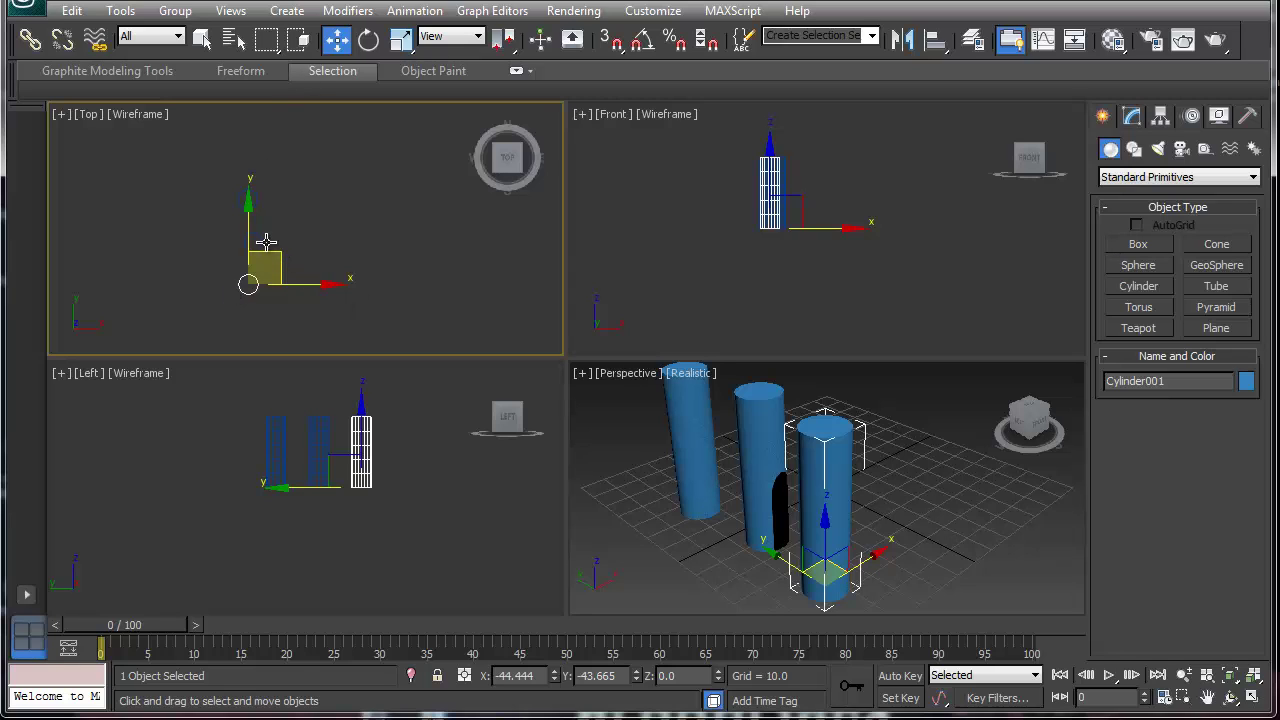
Select the two cloned cylinders in the Top viewport and delete them
left_click_drag(206, 192, 291, 263)
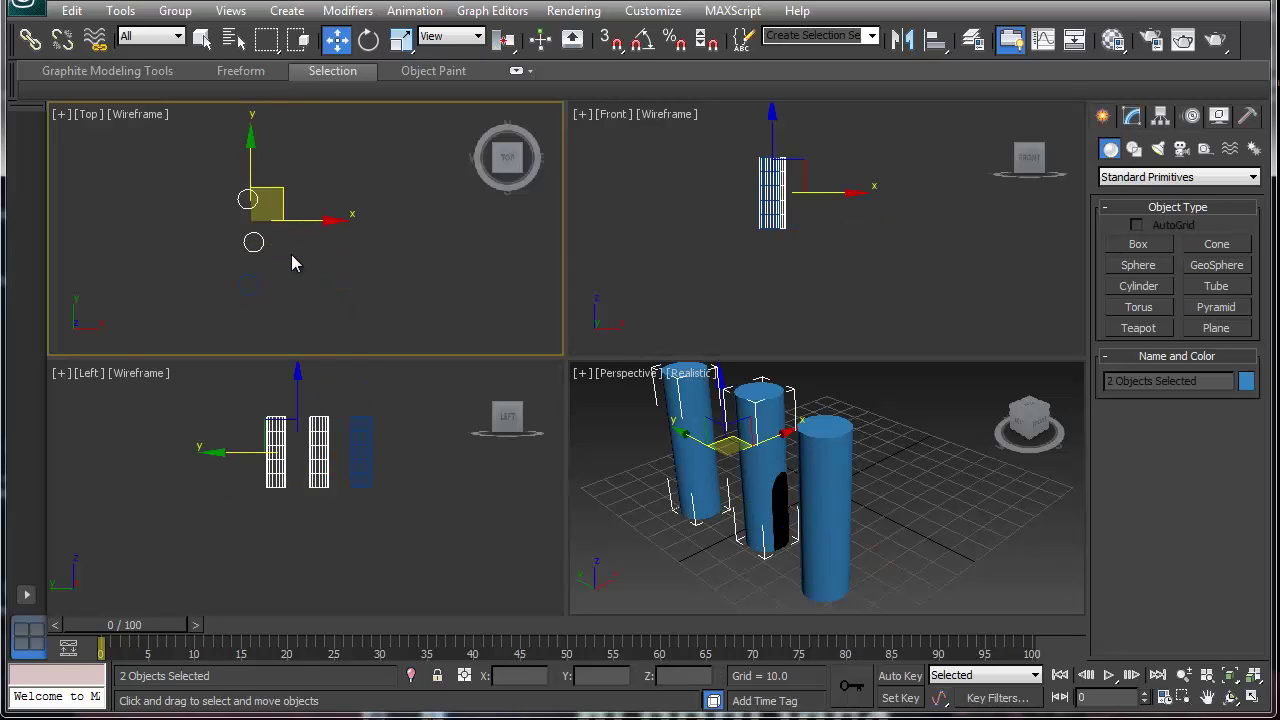
key("Delete")
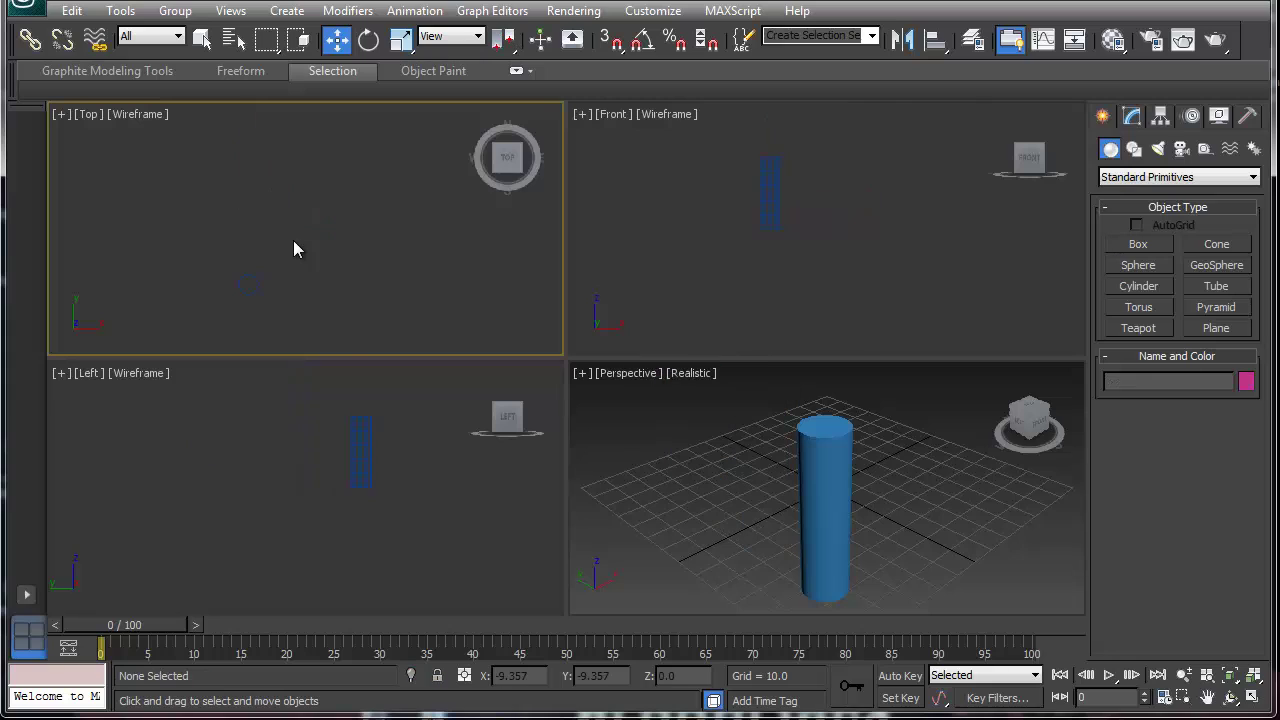
Clone the cylinder along Y in the Top viewport as two copies spaced about 37 units apart
left_click(251, 288)
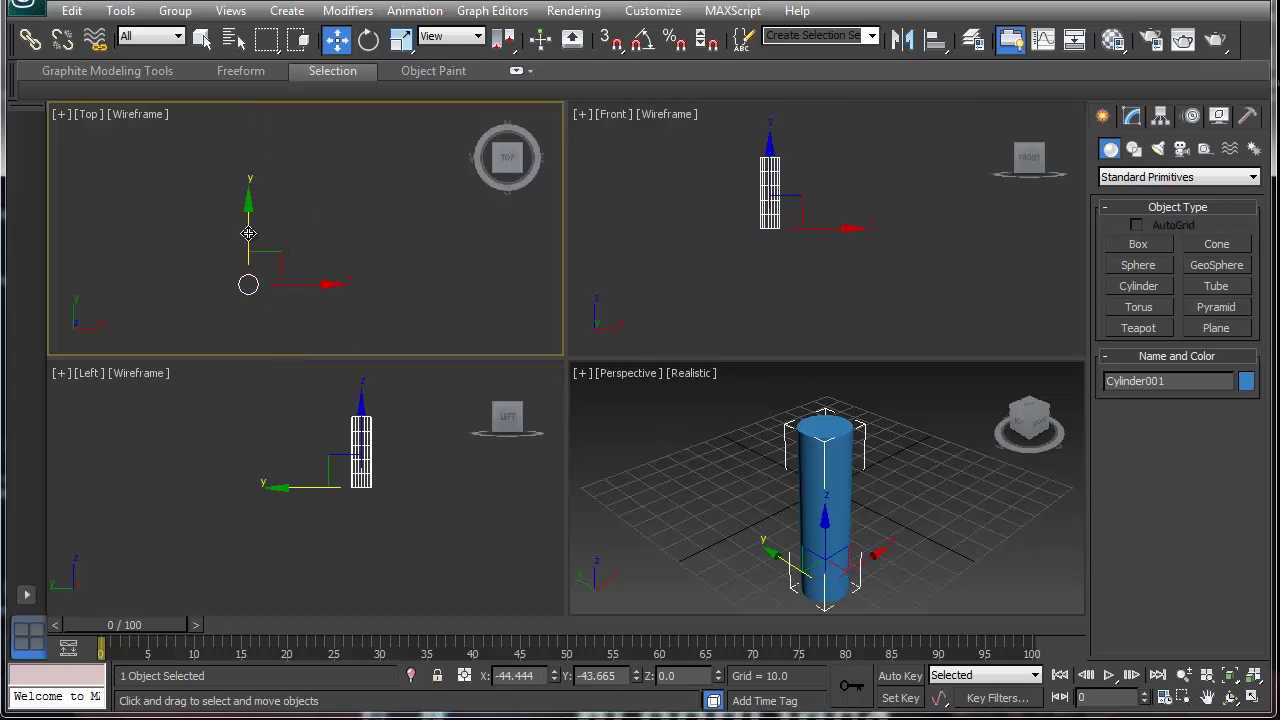
left_click_drag(248, 230, 249, 182, "shift")
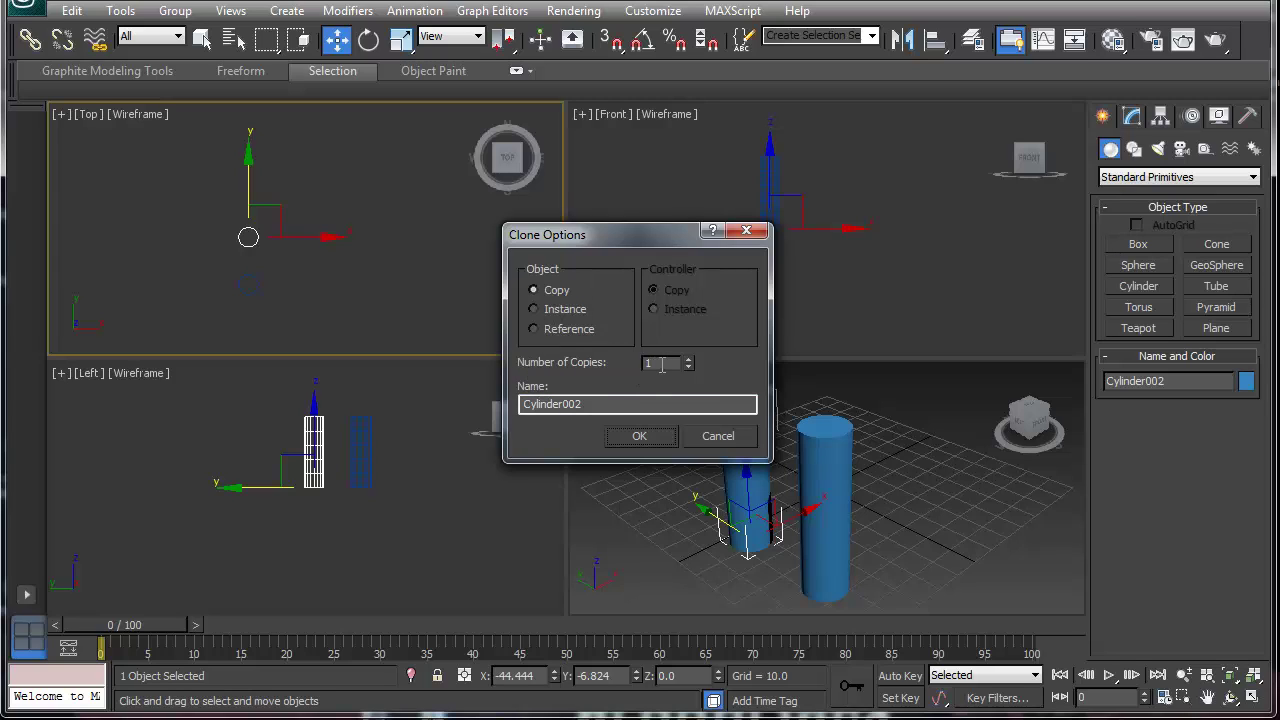
left_click(688, 359)
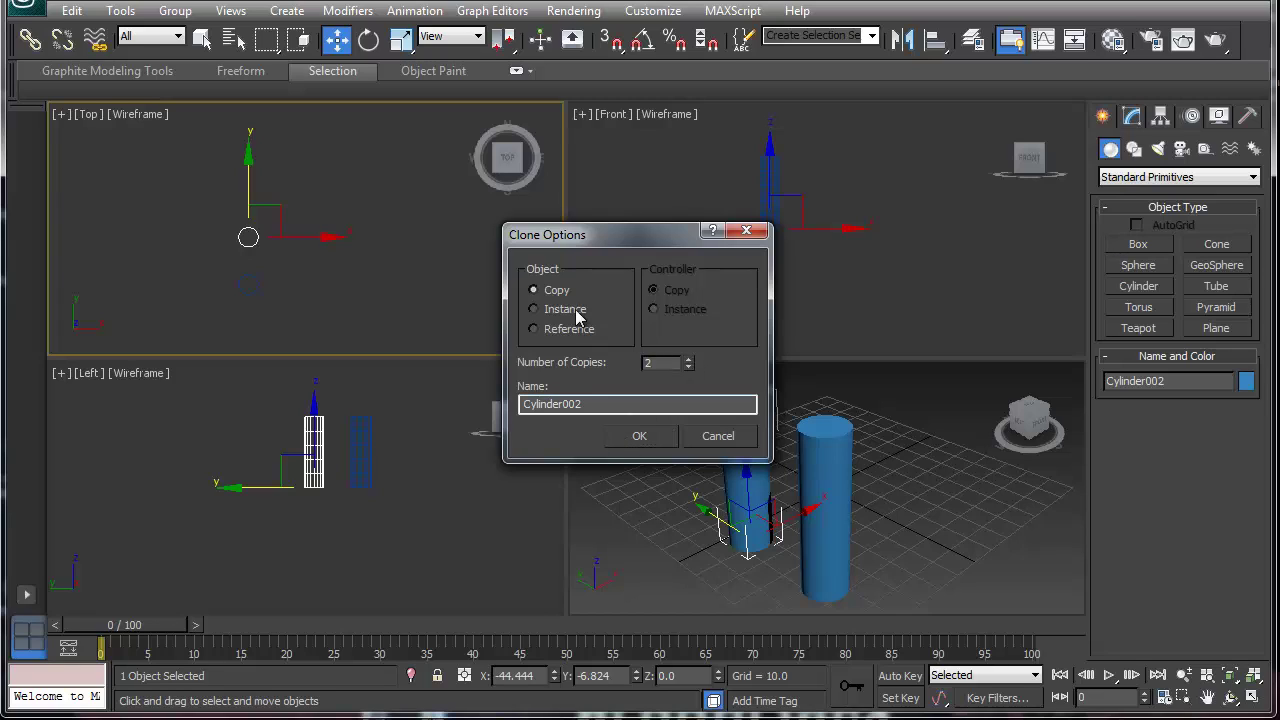
left_click(637, 440)
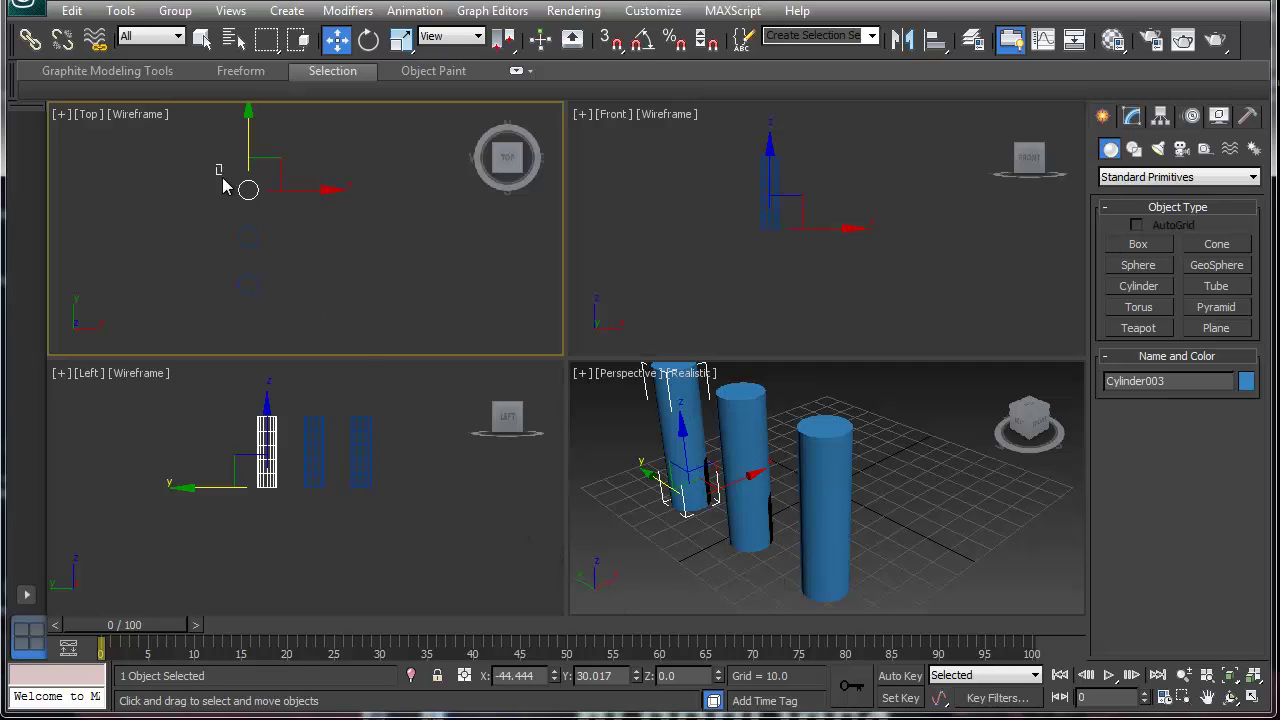
Select all three cylinders in the Top viewport and clone them along X as a single set of copies
left_click_drag(241, 229, 281, 310)
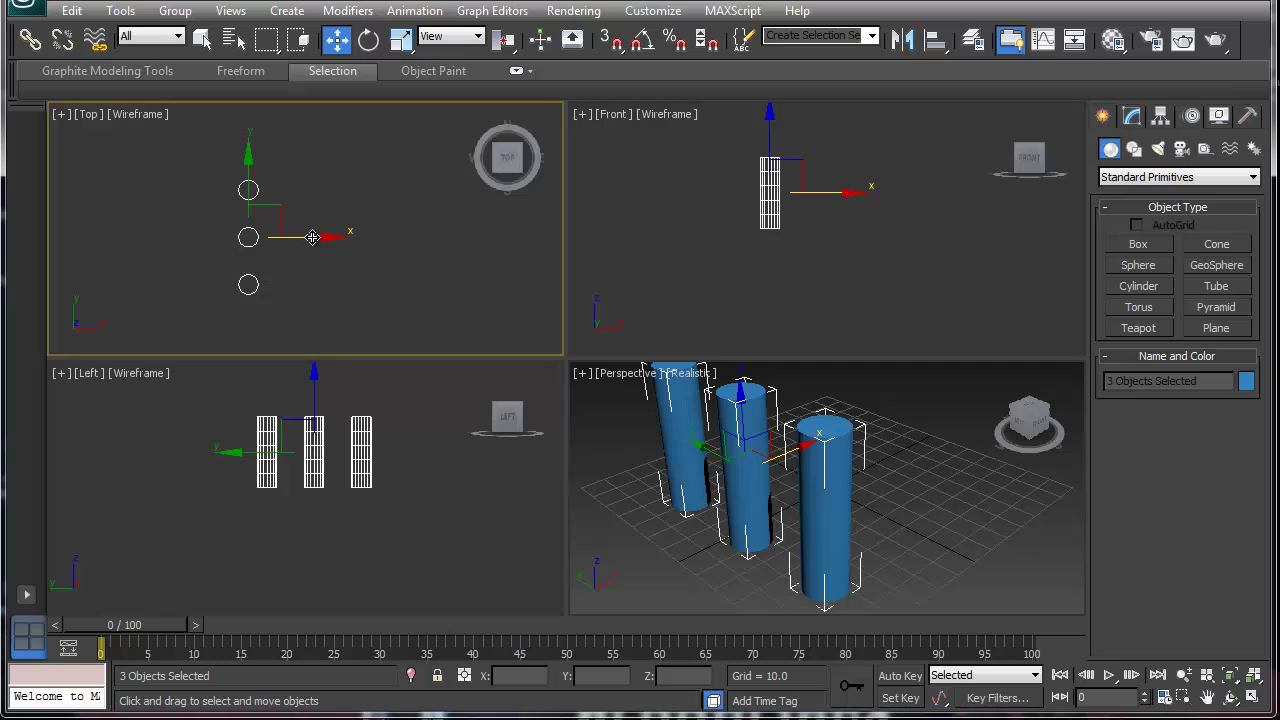
left_click_drag(313, 237, 365, 237, "shift")
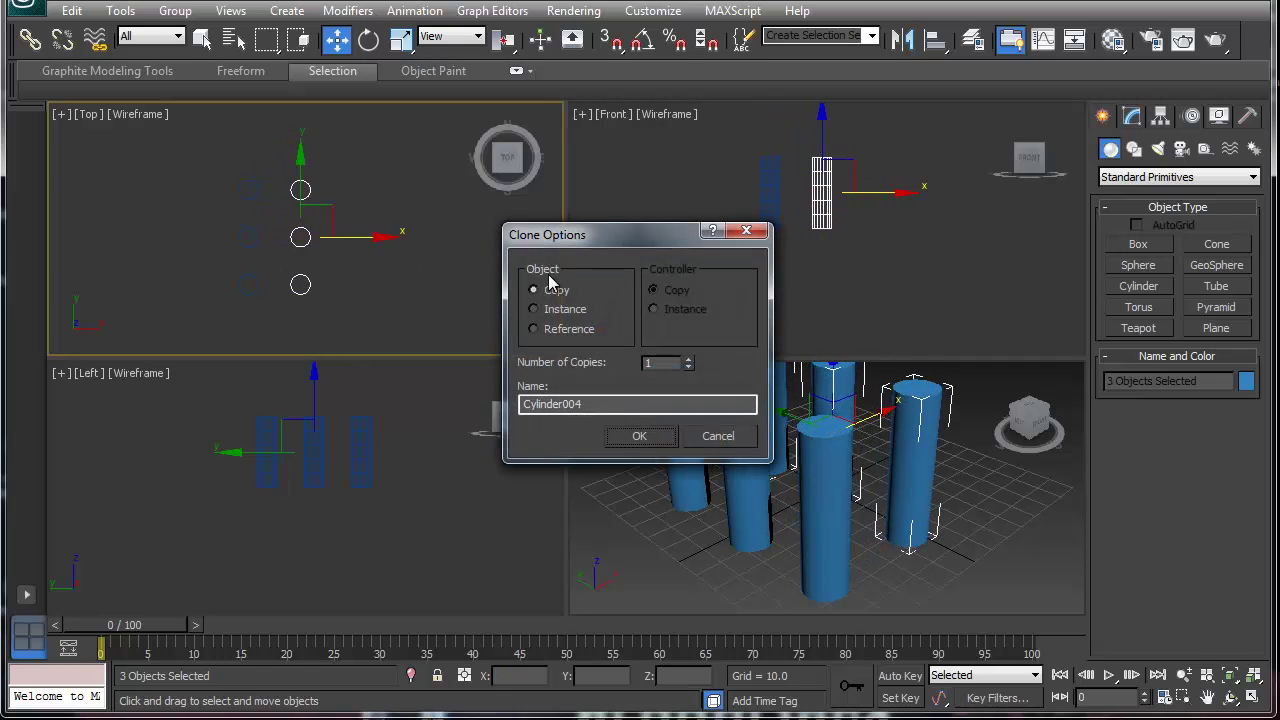
left_click(638, 437)
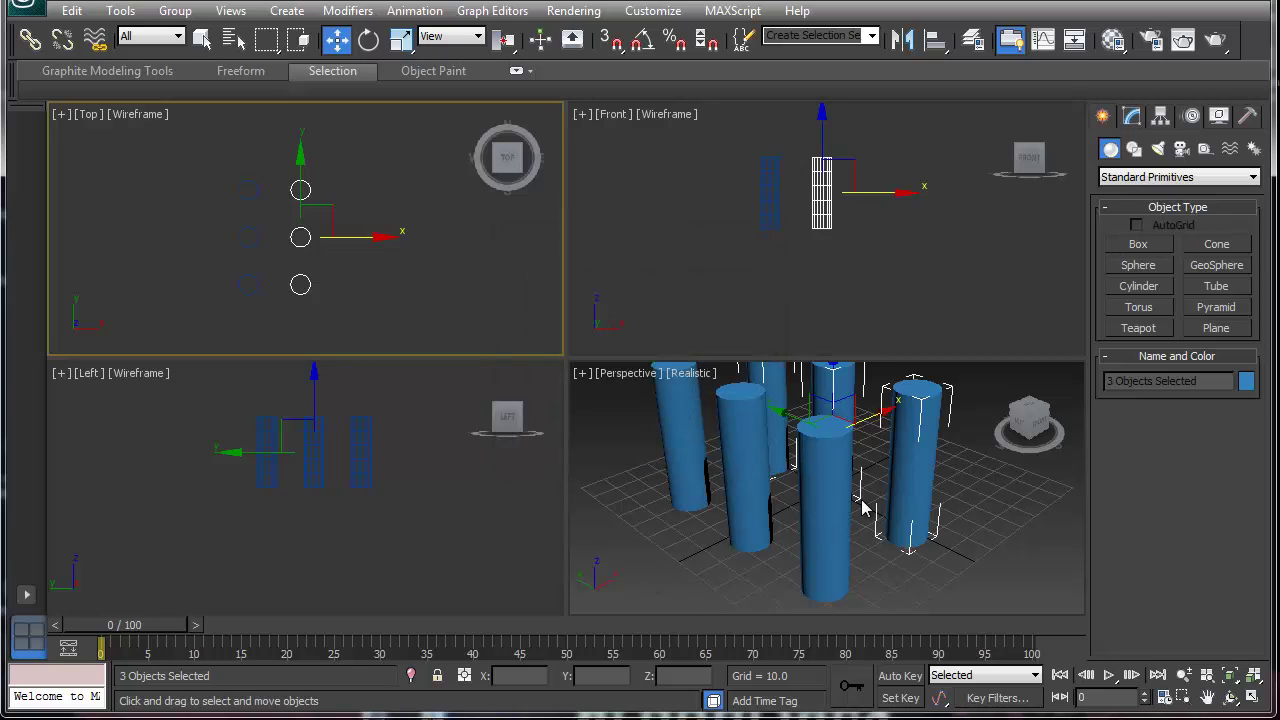
Undo both cloning operations, back to the single original cylinder
key("ctrl+z")
key("ctrl+z")
key("ctrl+z")
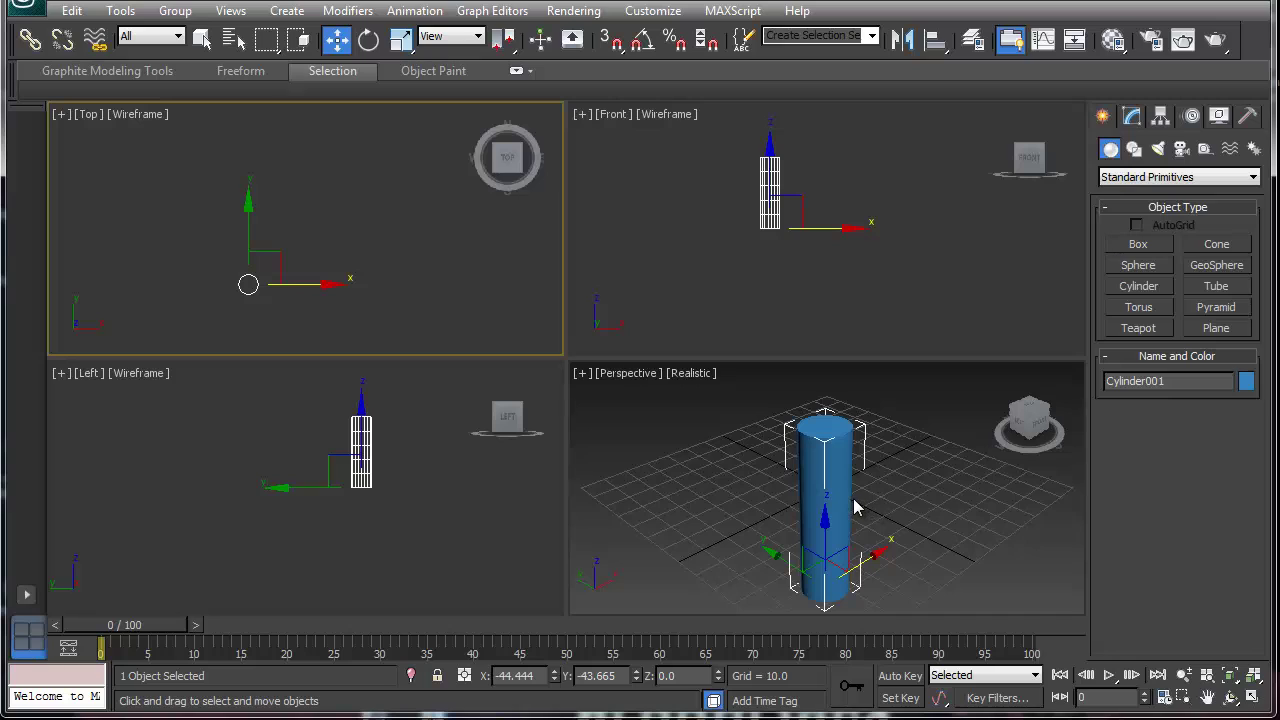
Move the cylinder slightly along Y in the Perspective viewport to about -46.5, and open the Array tool clear of the cylinder
right_click(775, 567)
left_click_drag(775, 567, 789, 562)
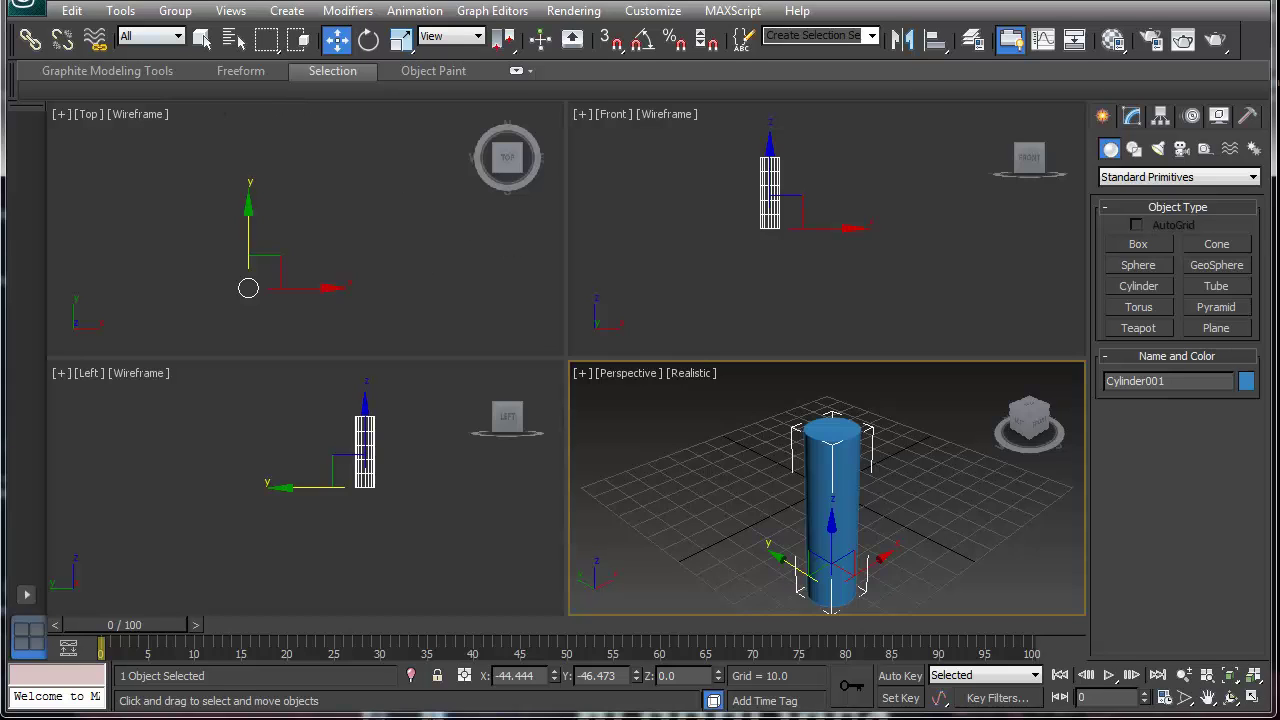
left_click(72, 12)
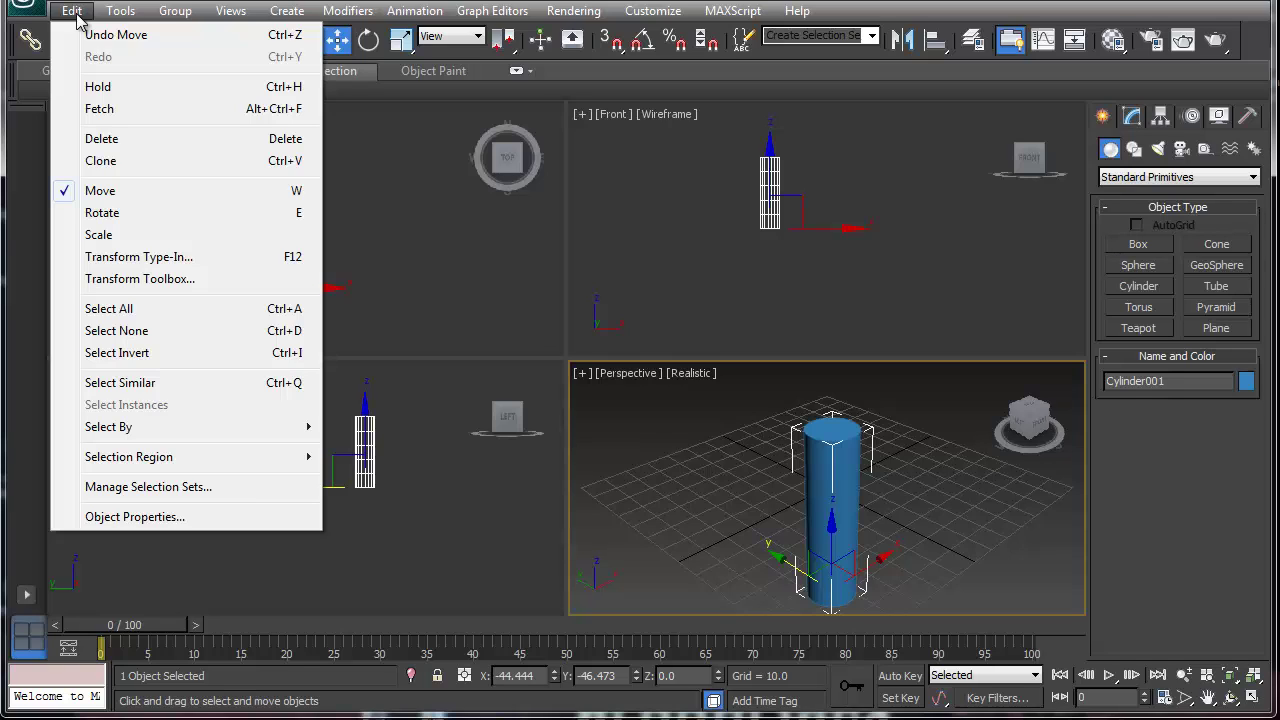
mouse_move(107, 19)
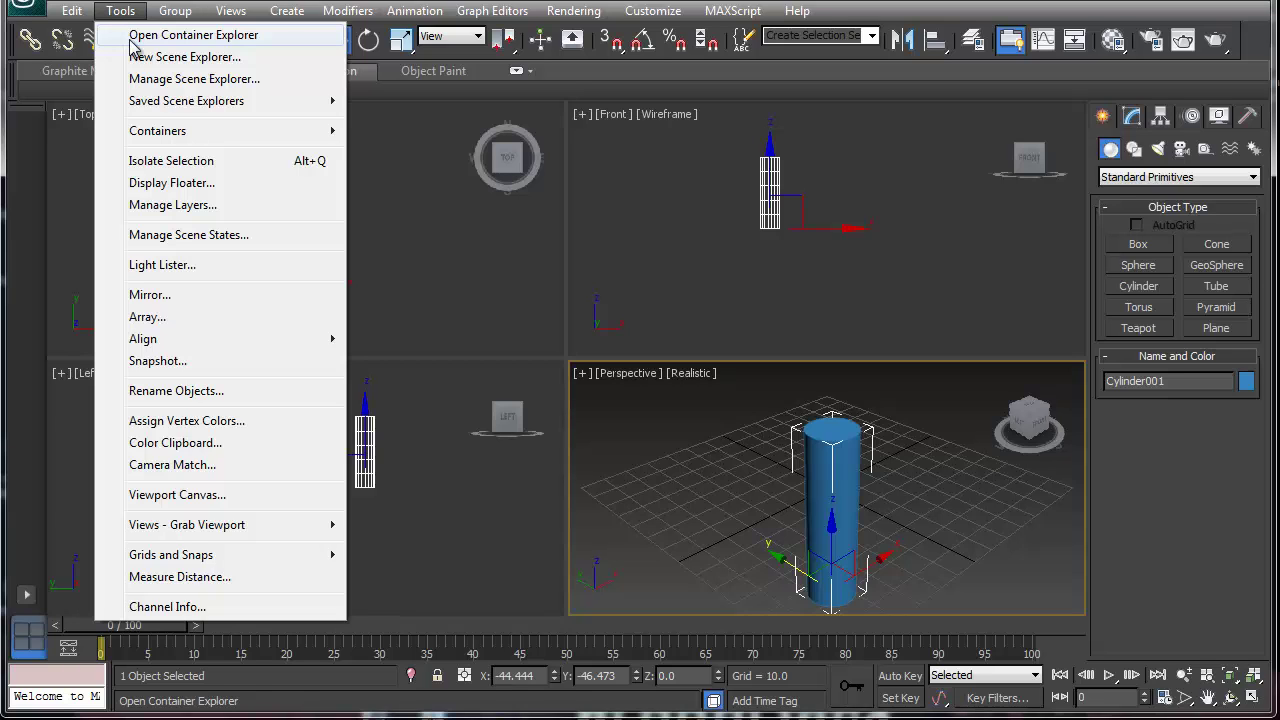
left_click(180, 317)
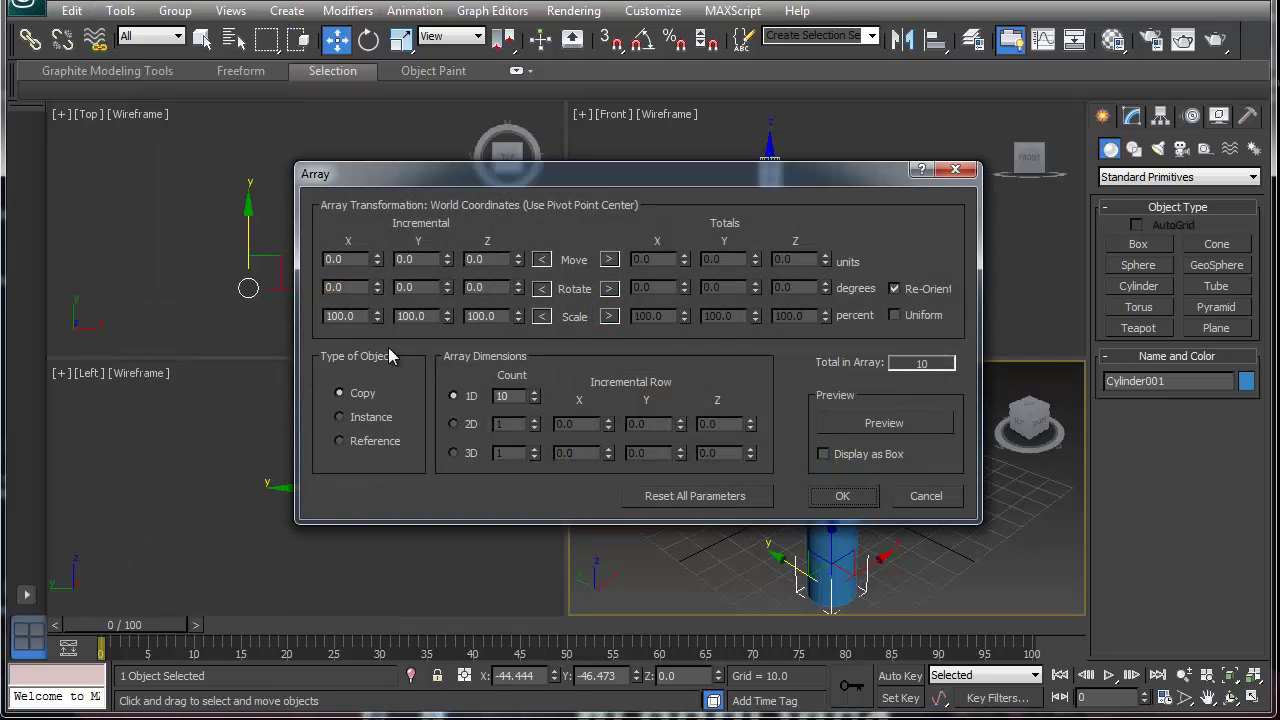
left_click_drag(567, 182, 816, 41)
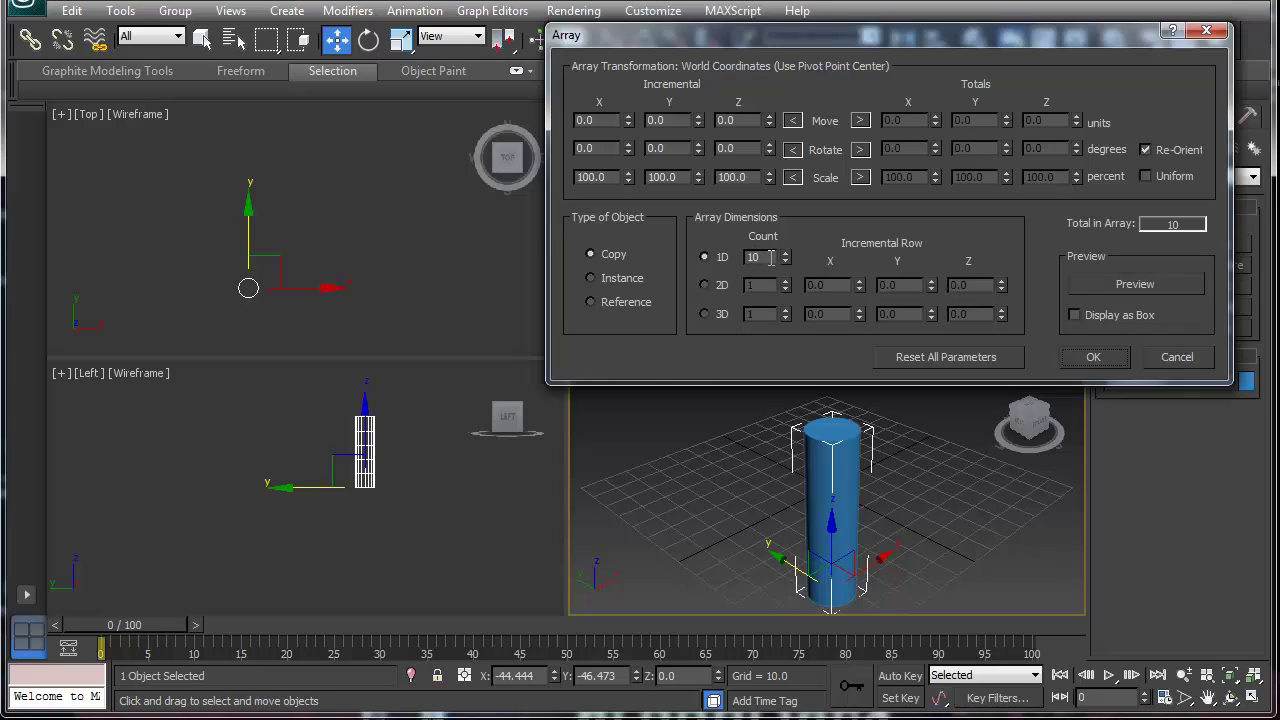
Set the 1D array count to 3 with an incremental X move of 23 units and turn on the preview
double_click(770, 257)
type("3")
double_click(600, 120)
type("1")
key("Return")
left_click_drag(630, 120, 628, 92)
left_click(1113, 284)
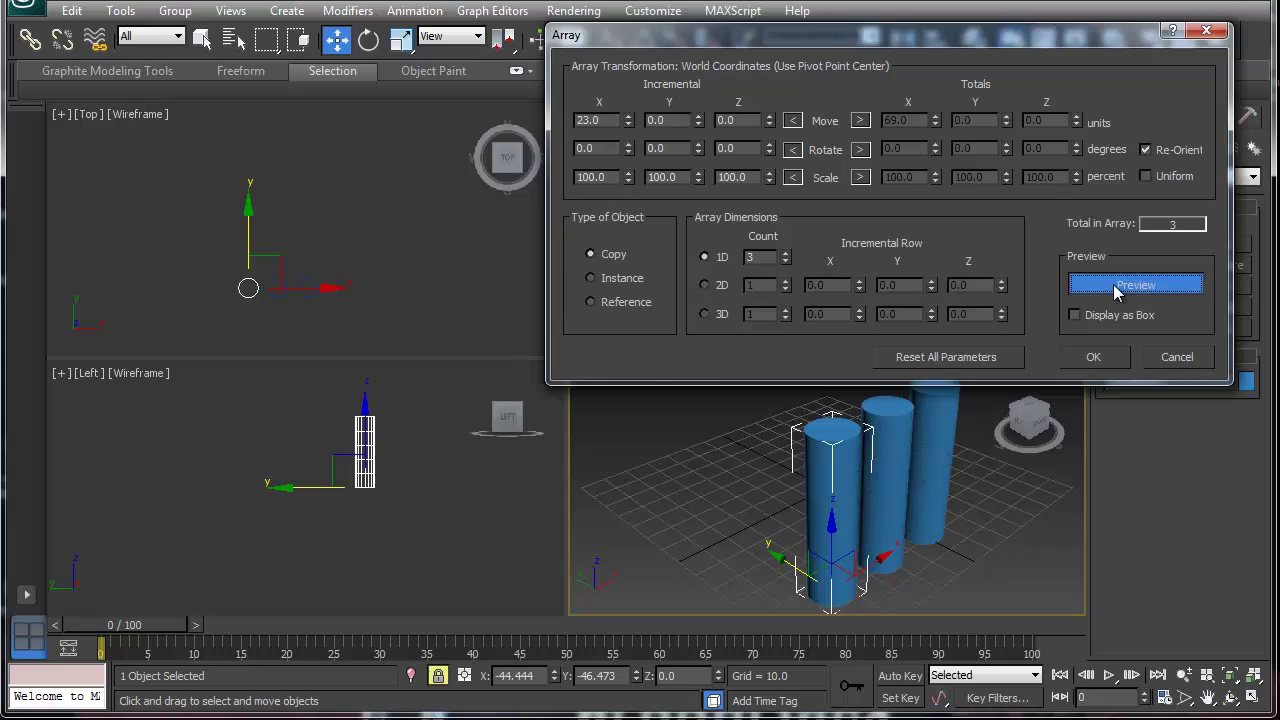
Reset the array's incremental X move to 0 and set the incremental Y move to 36 units
double_click(601, 119)
type("0")
left_click_drag(701, 124, 693, 88)
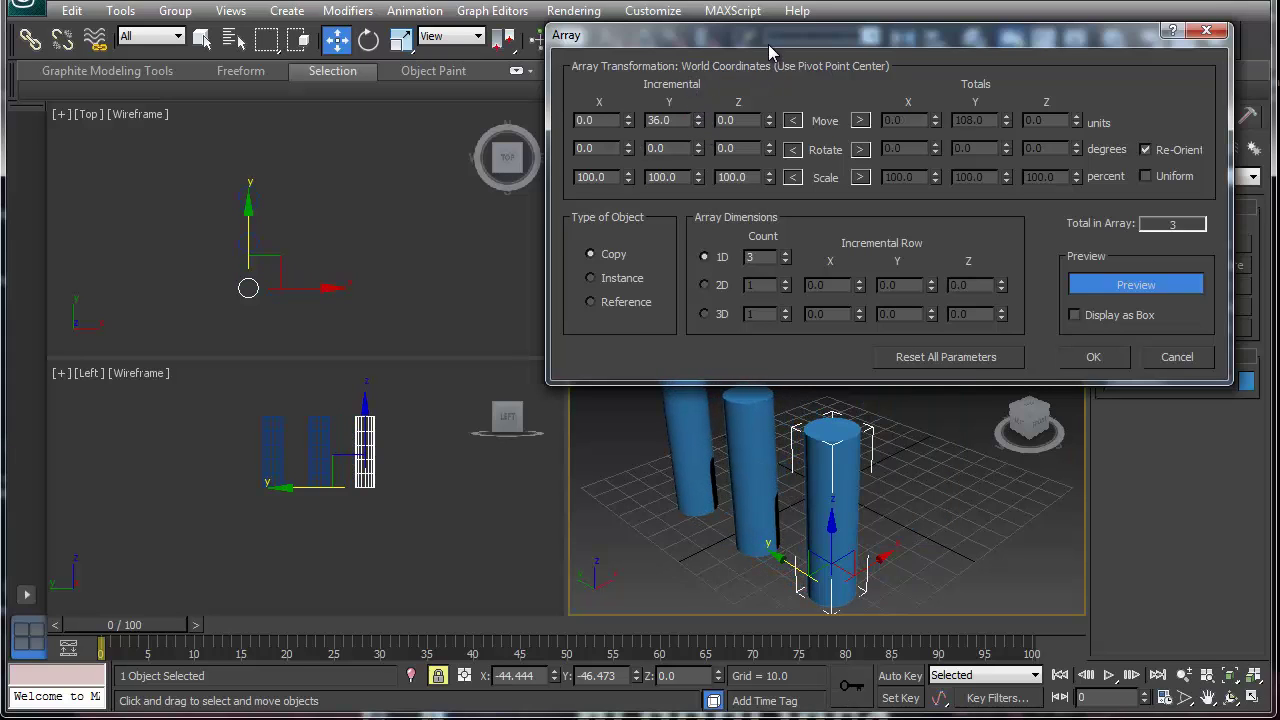
Try an incremental Z move of -26 and an incremental X move of 11 in the array, resetting each to 0
left_click_drag(768, 44, 702, 3)
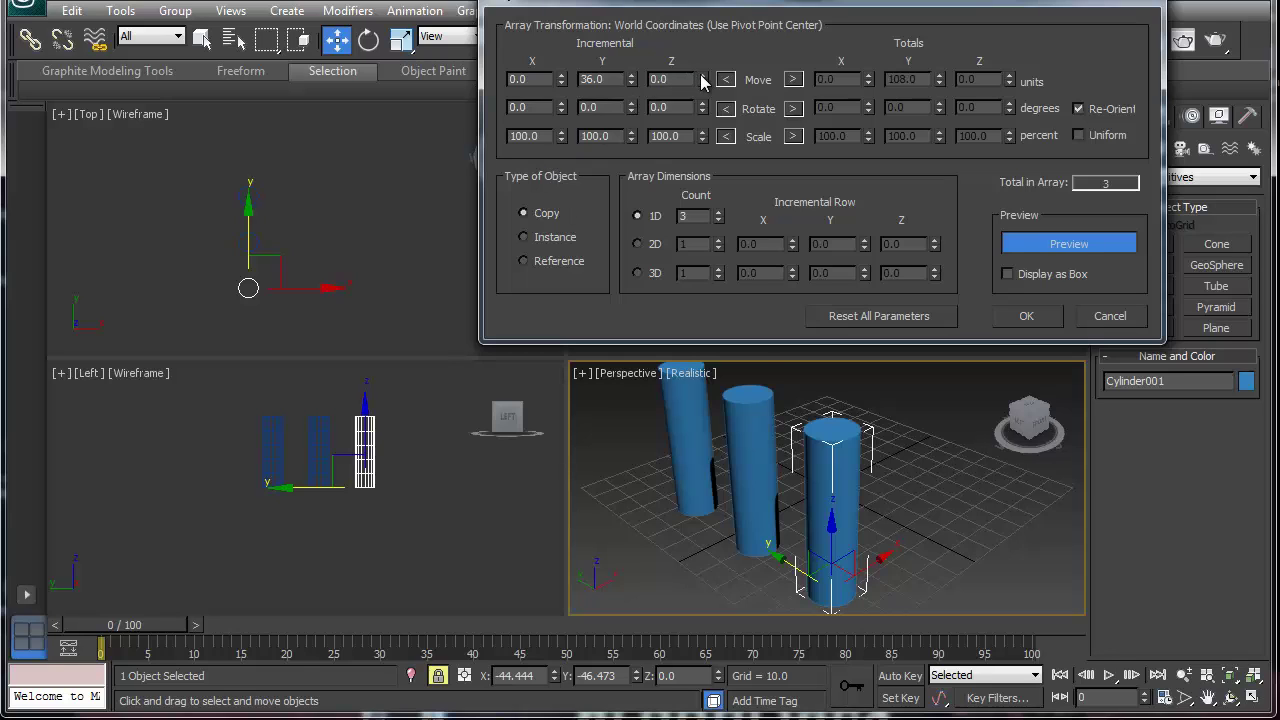
left_click_drag(700, 74, 690, 100)
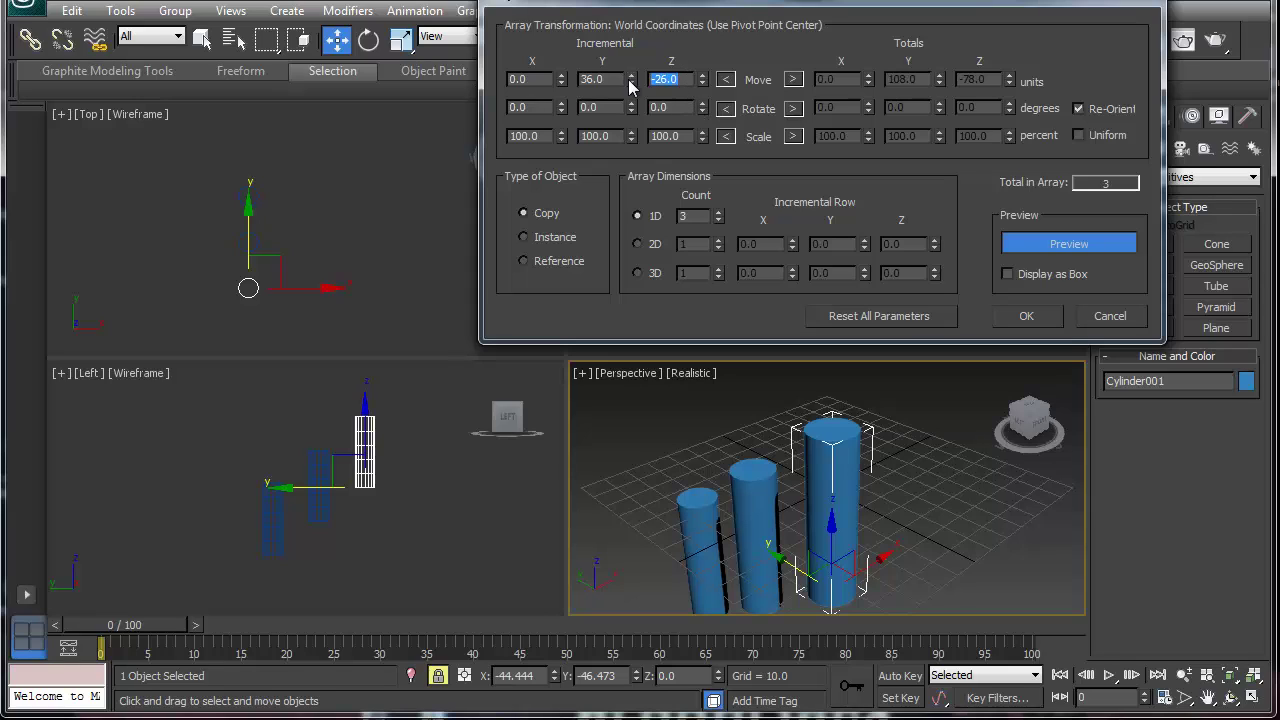
type("0")
left_click(538, 80)
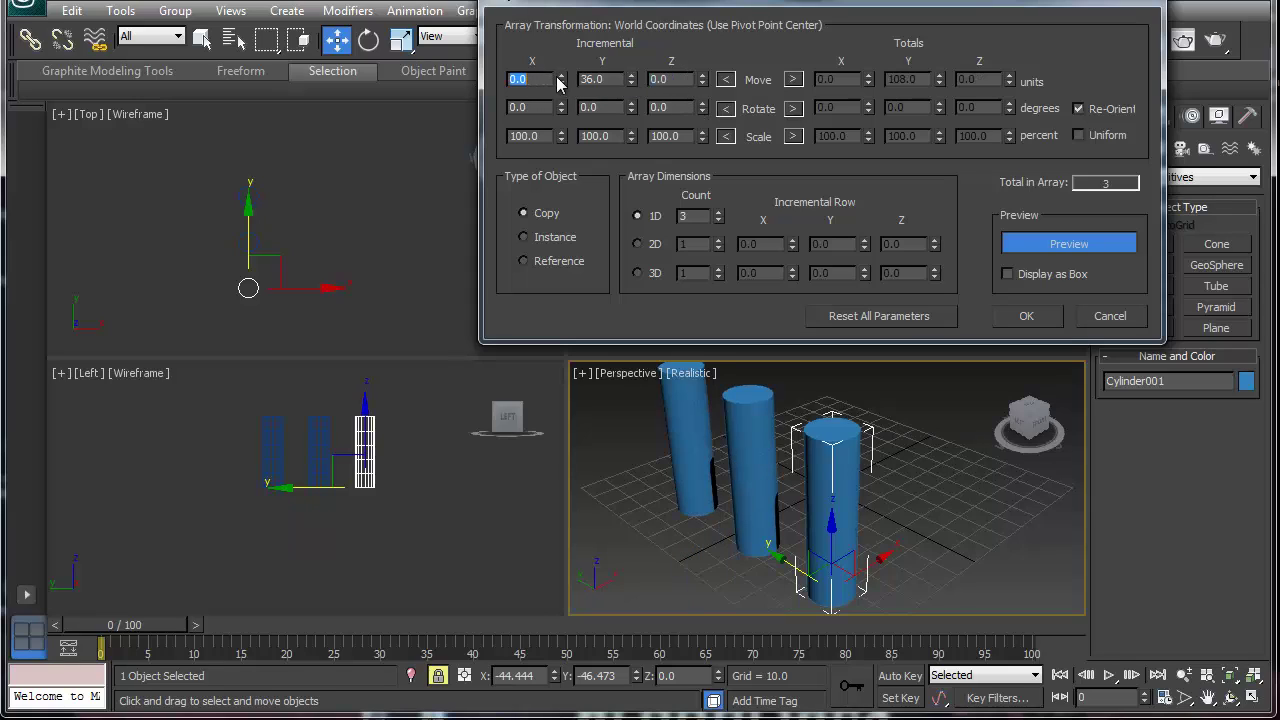
mouse_move(558, 80)
left_mouse_down()
mouse_move(560, 64)
mouse_move(549, 78)
left_mouse_up()
double_click(518, 80)
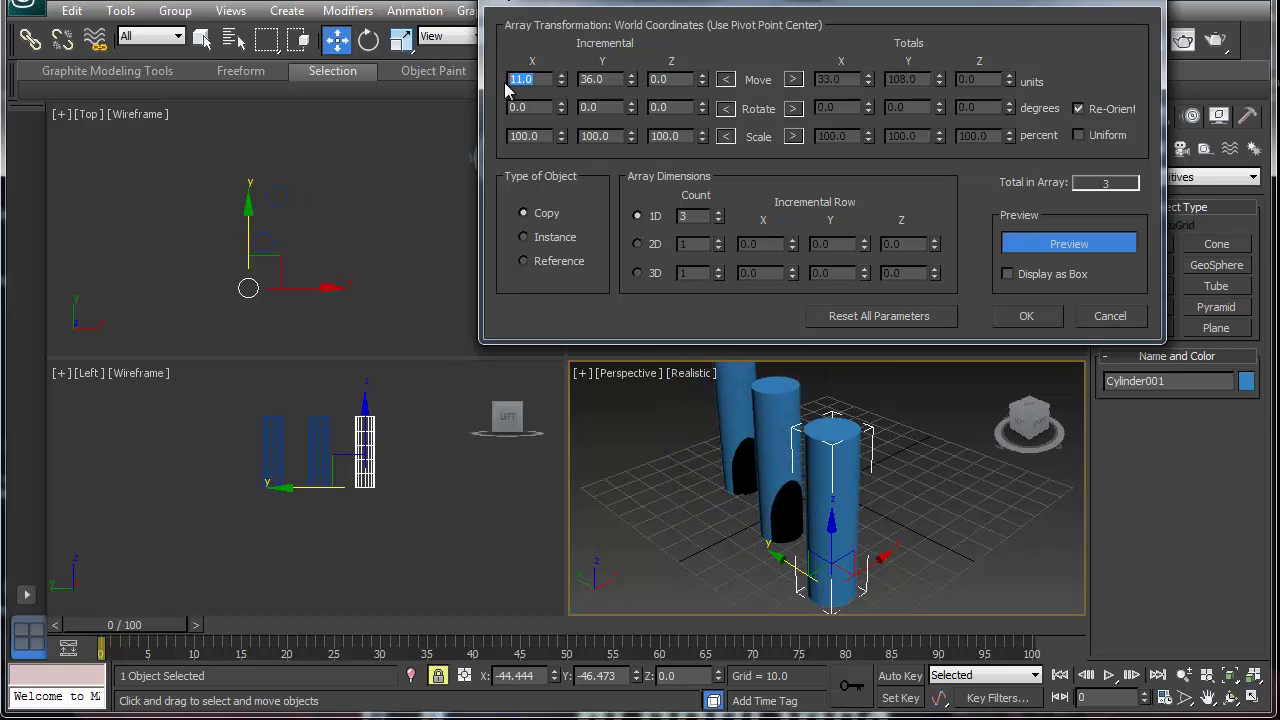
type("0")
left_click(534, 108)
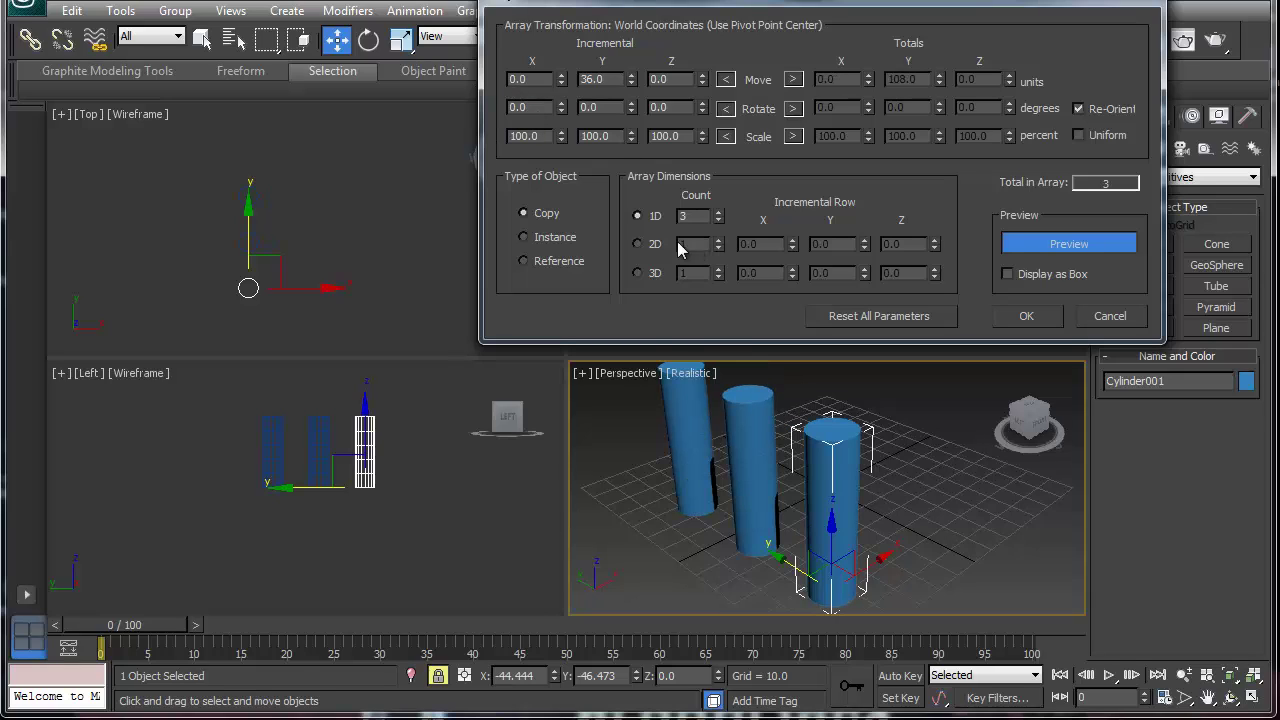
Make the array 2D with a count of 2 and an X row offset of 52, using Instance objects, and create it
left_click(652, 250)
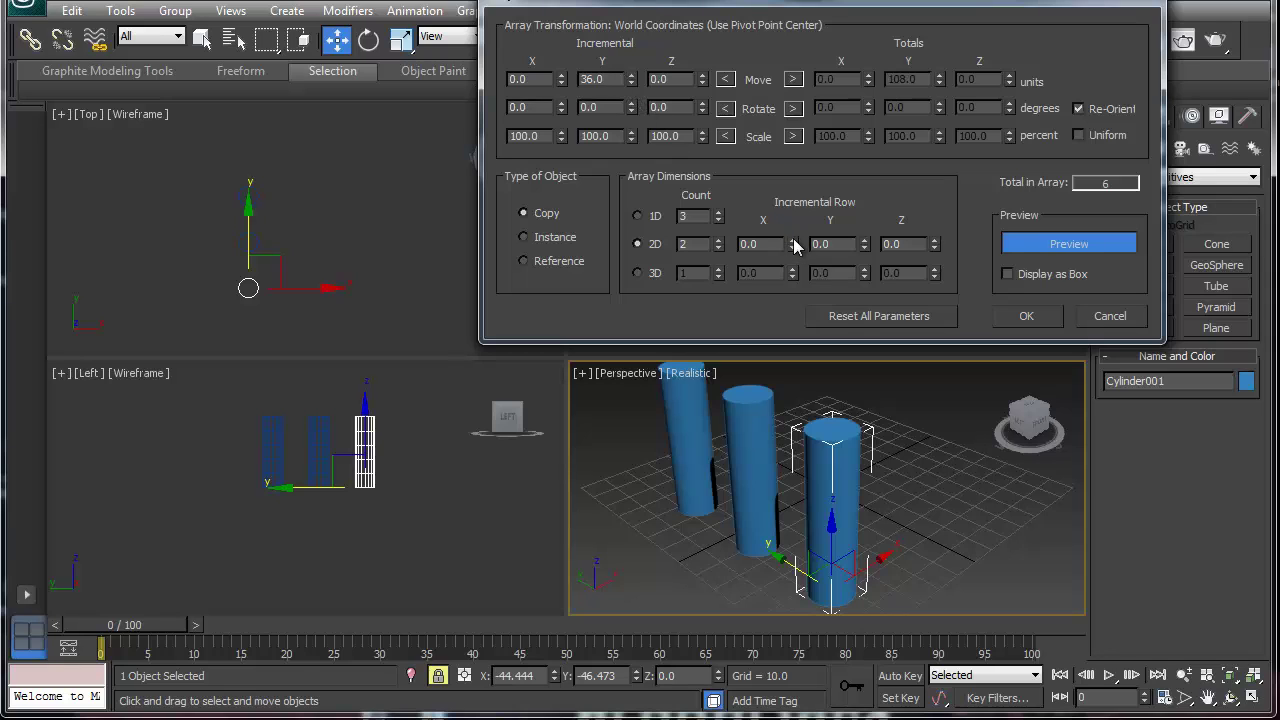
left_click_drag(795, 246, 800, 211)
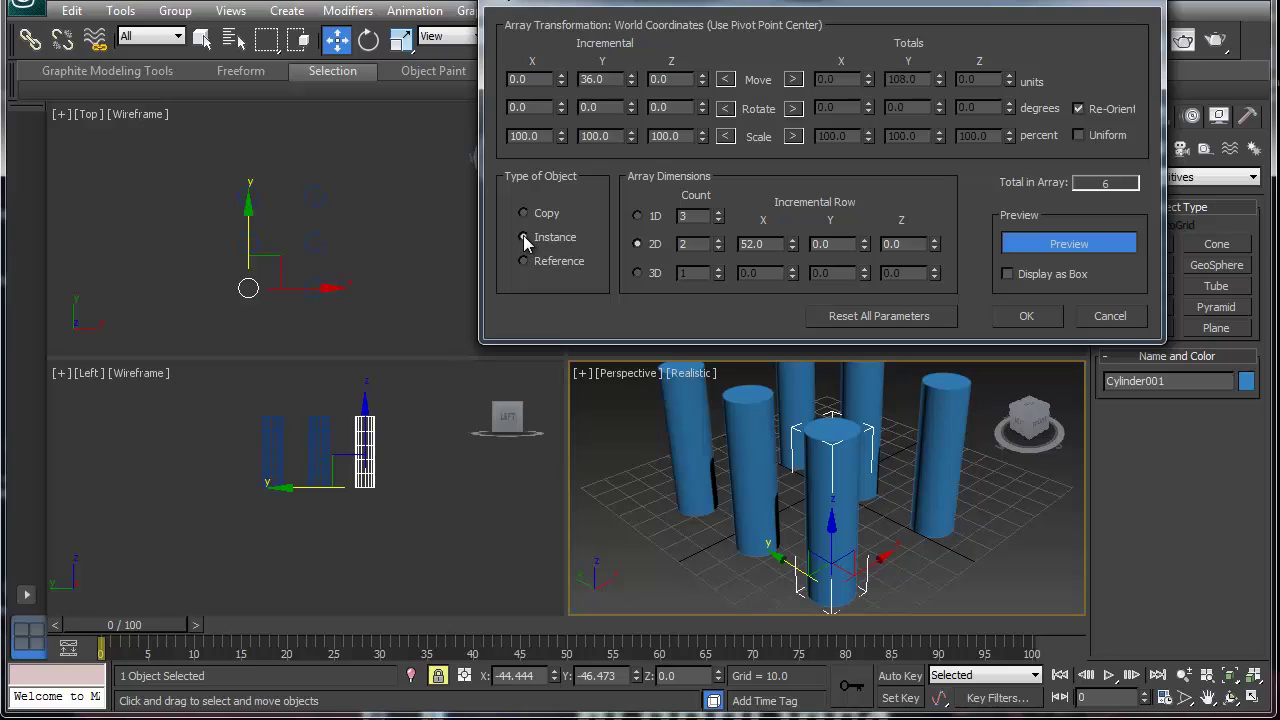
left_click(1024, 316)
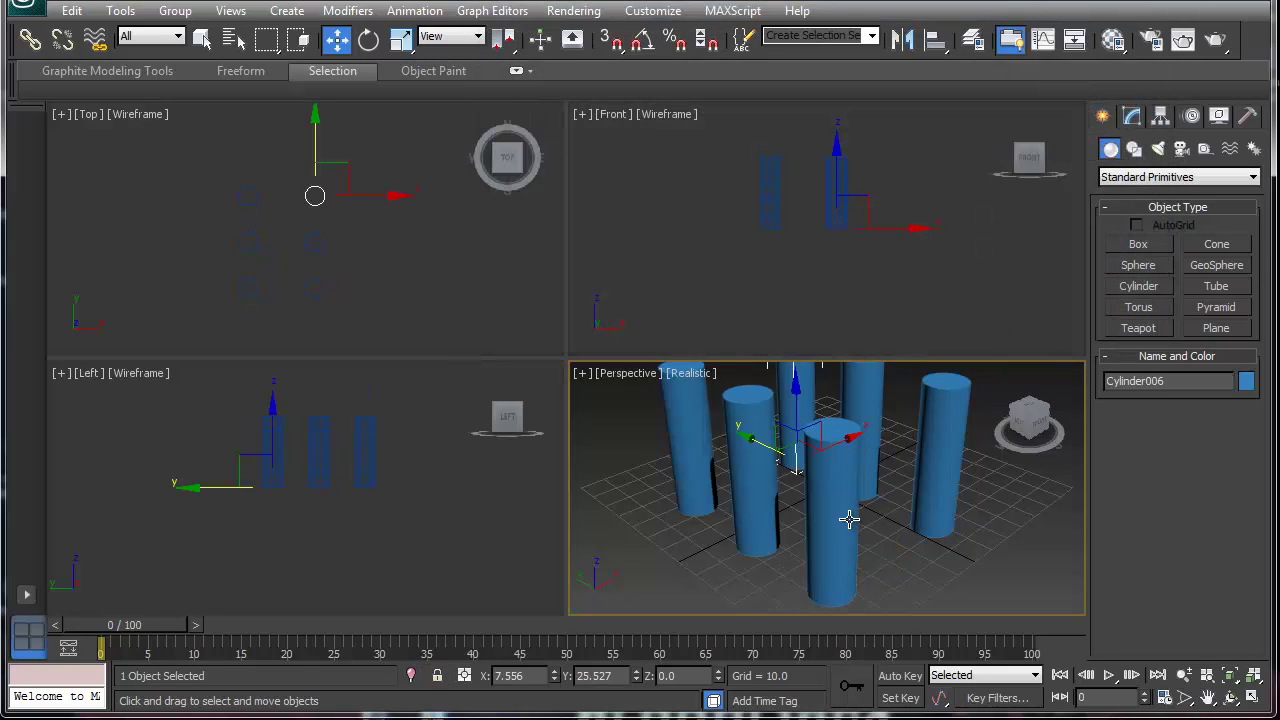
Select the original front cylinder and reduce its radius to about 4.838
left_click(847, 520)
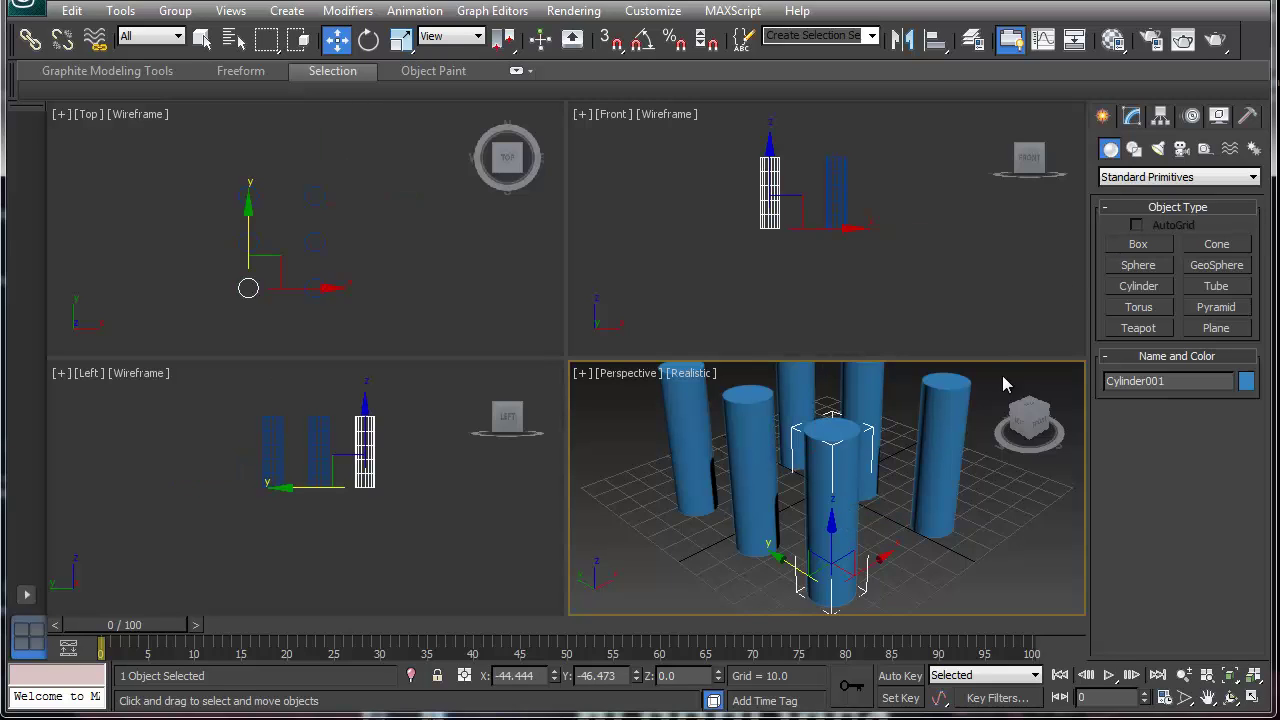
left_click(1137, 118)
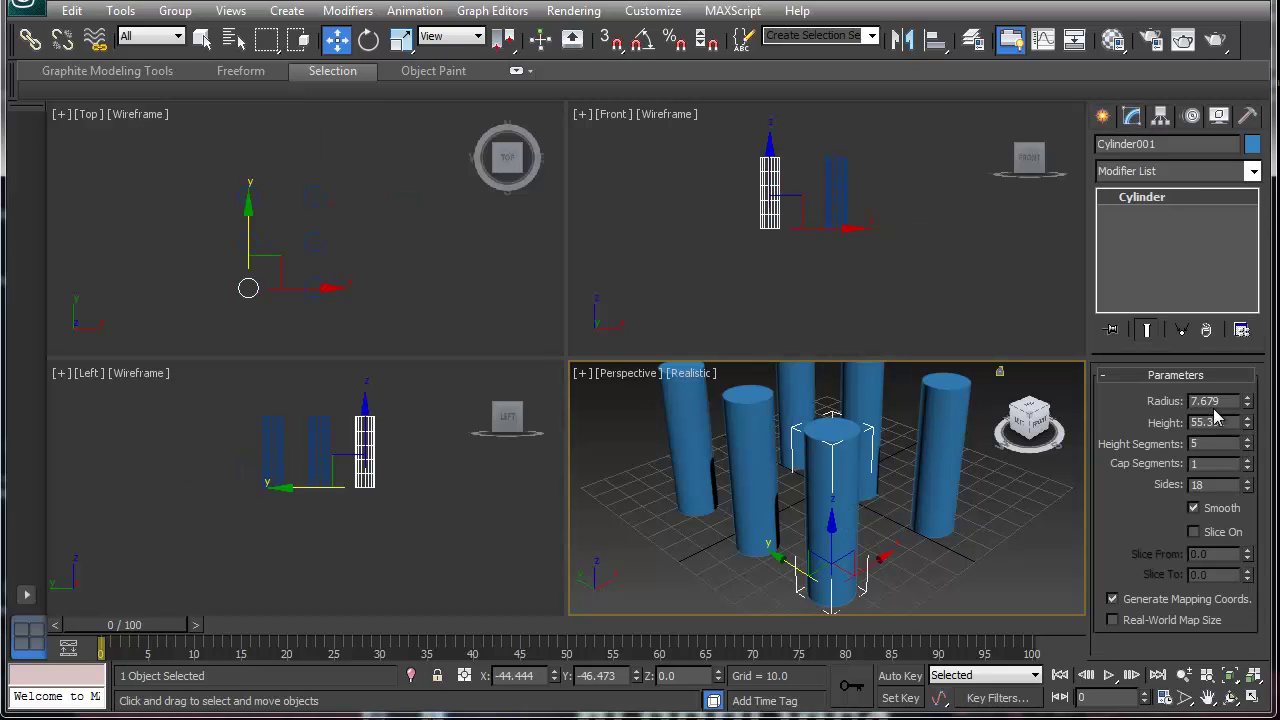
left_click(1248, 404)
left_click_drag(1248, 401, 1248, 432)
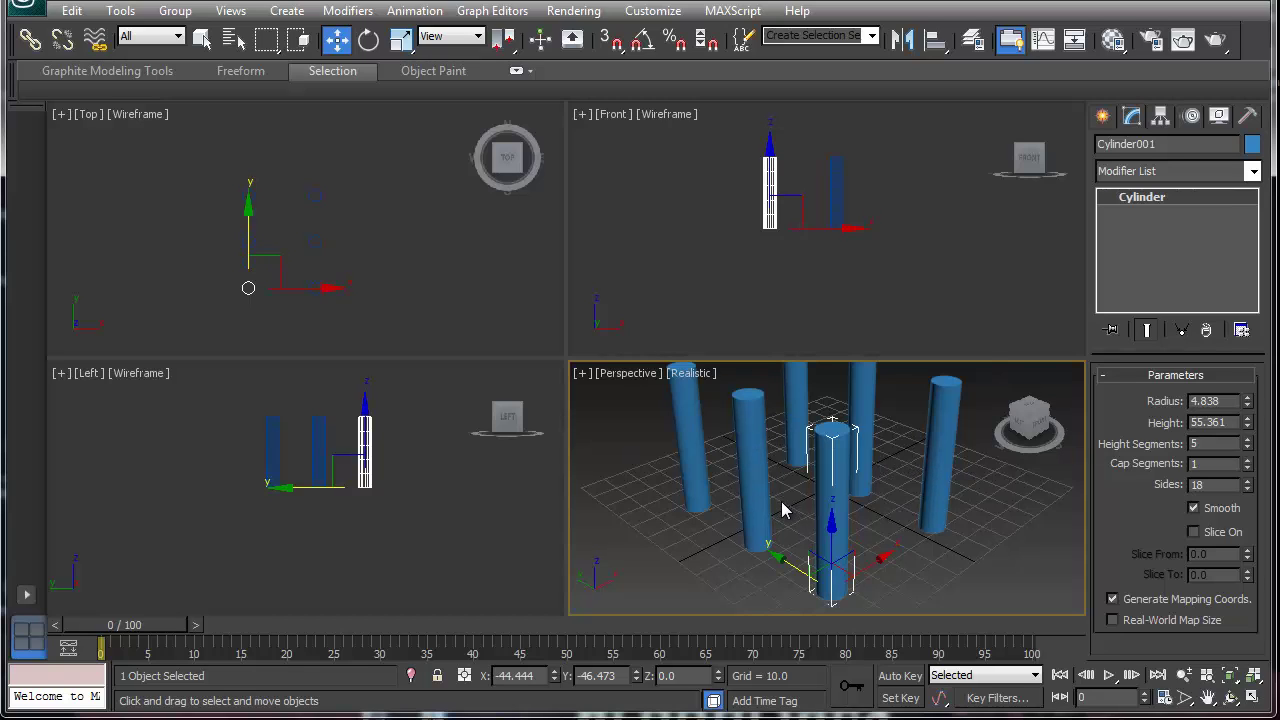
middle_click_drag(810, 492, 818, 493)
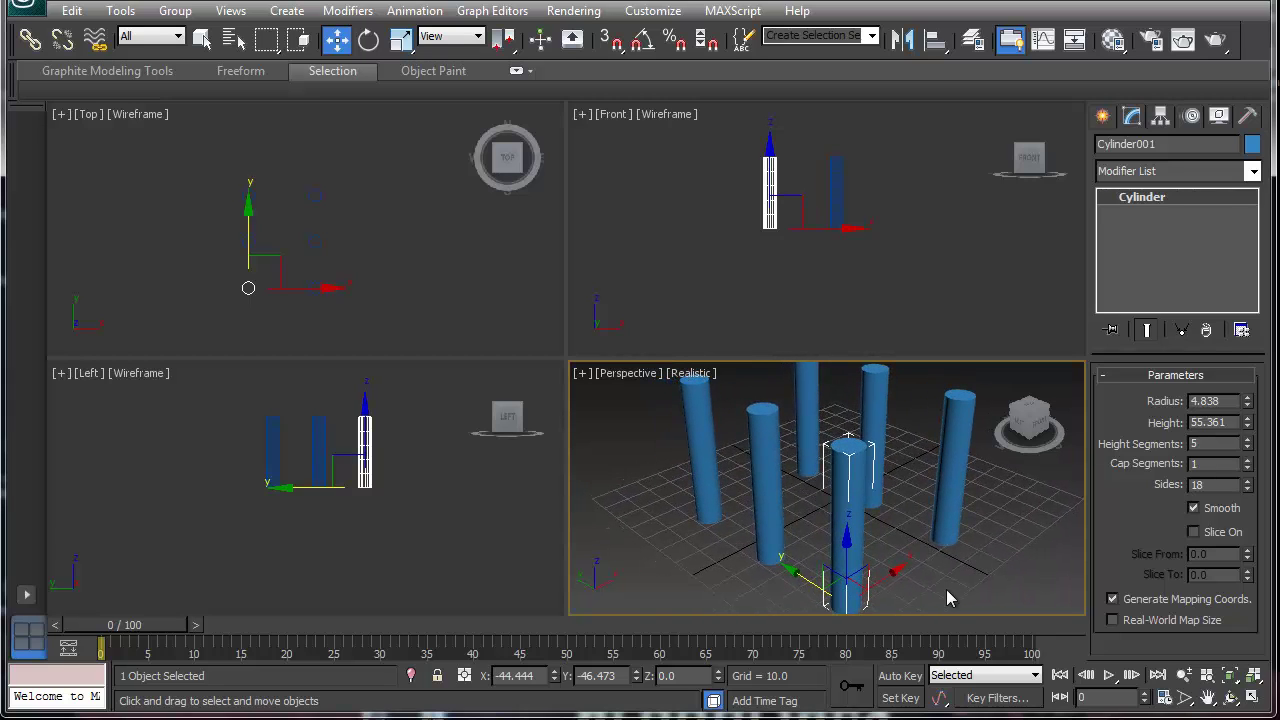